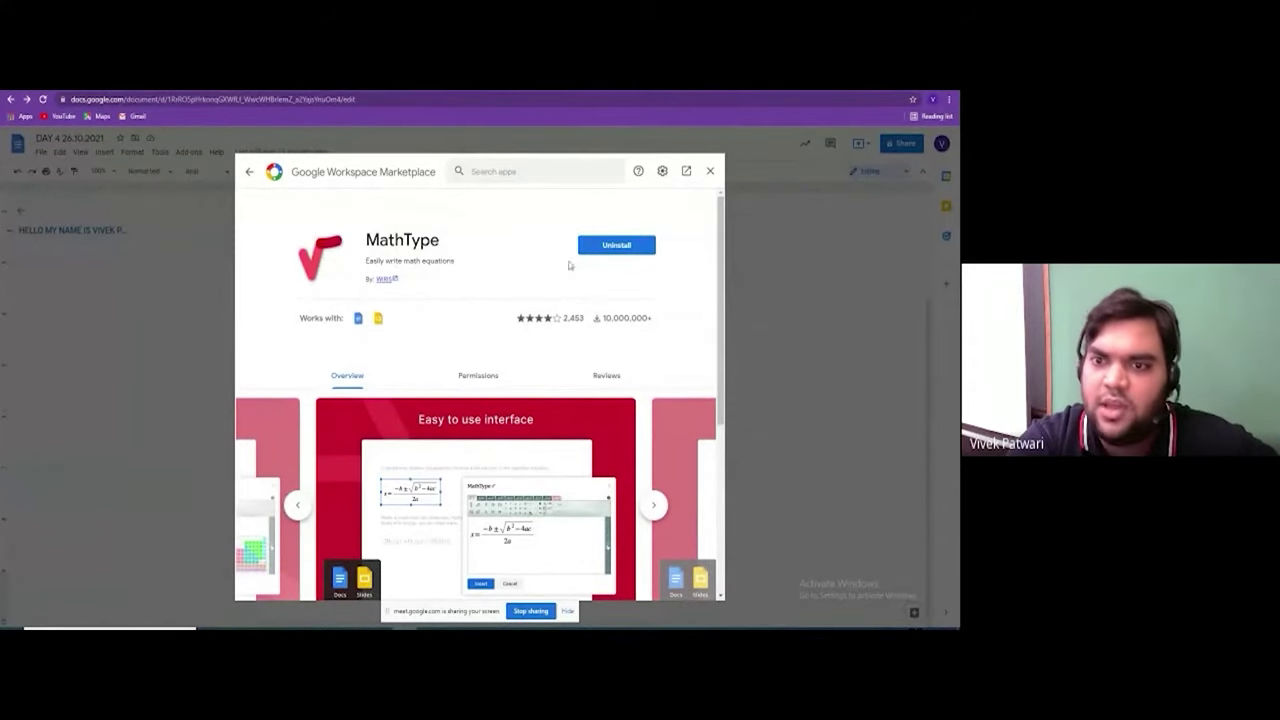
- Close the MathType marketplace page and add two empty lines below the qualification table
click(708, 171)
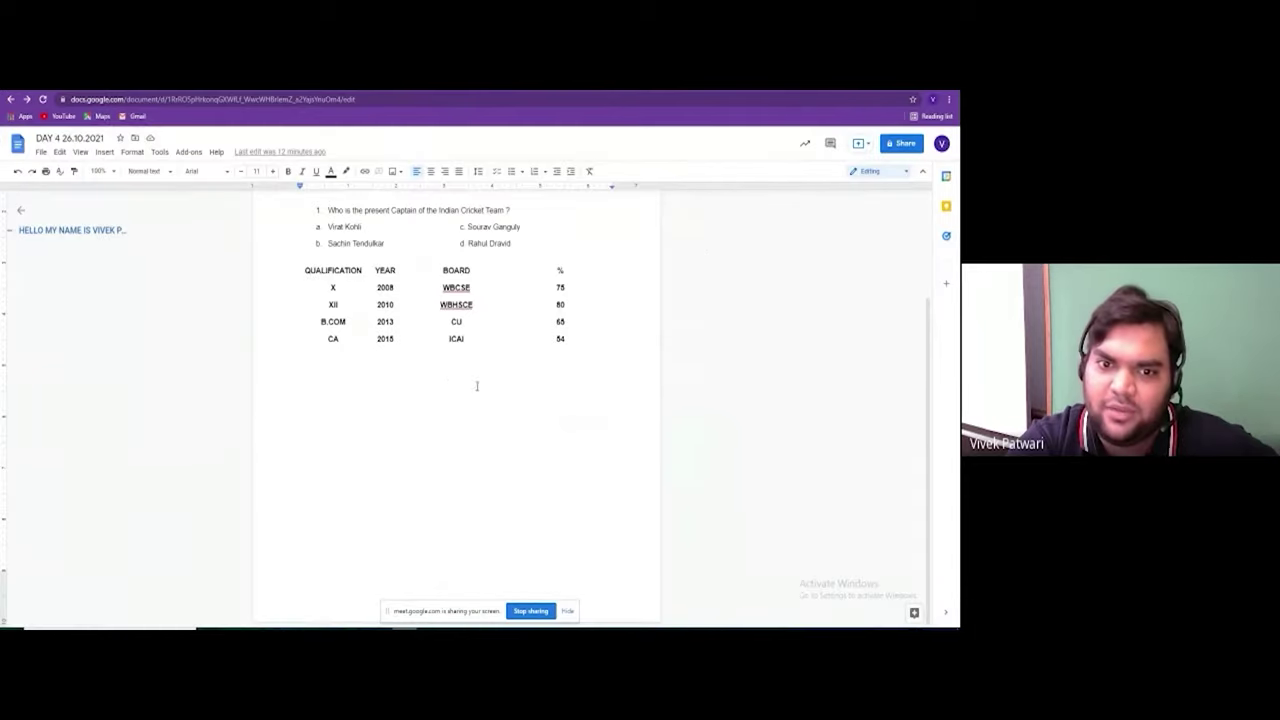
key(Return)
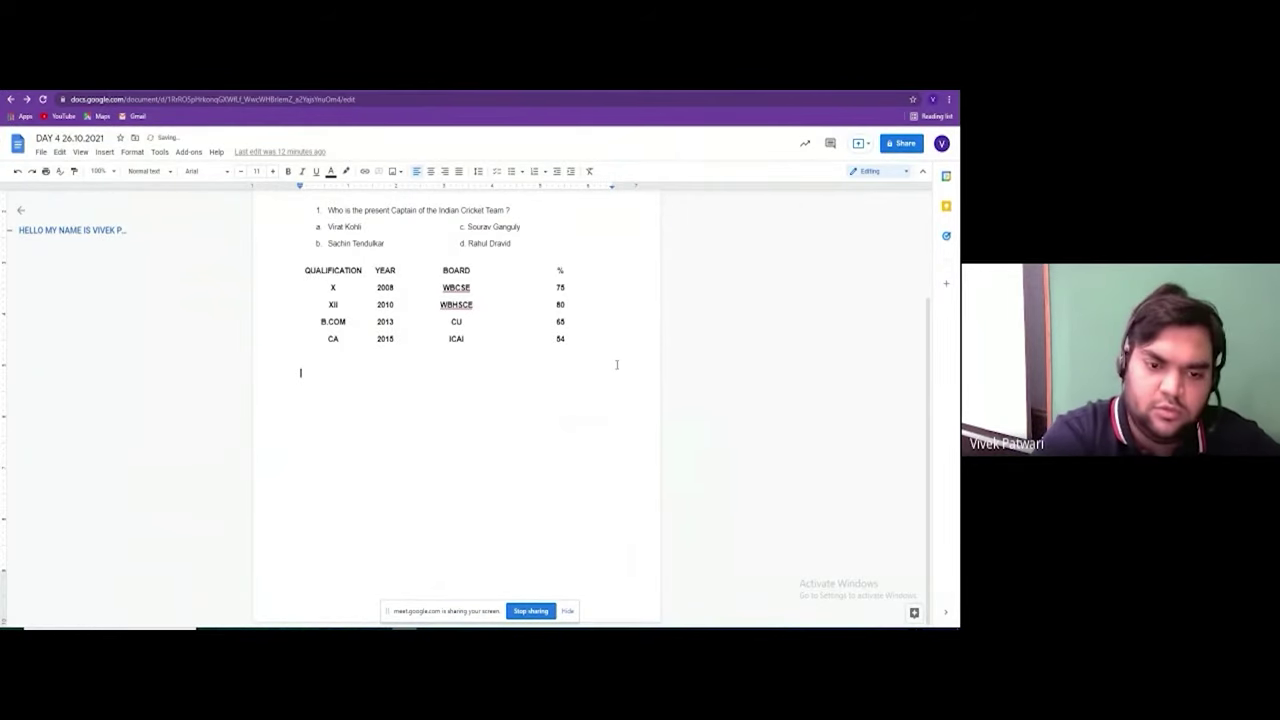
key(Return)
key(Return)
key(Return)
key(Return)
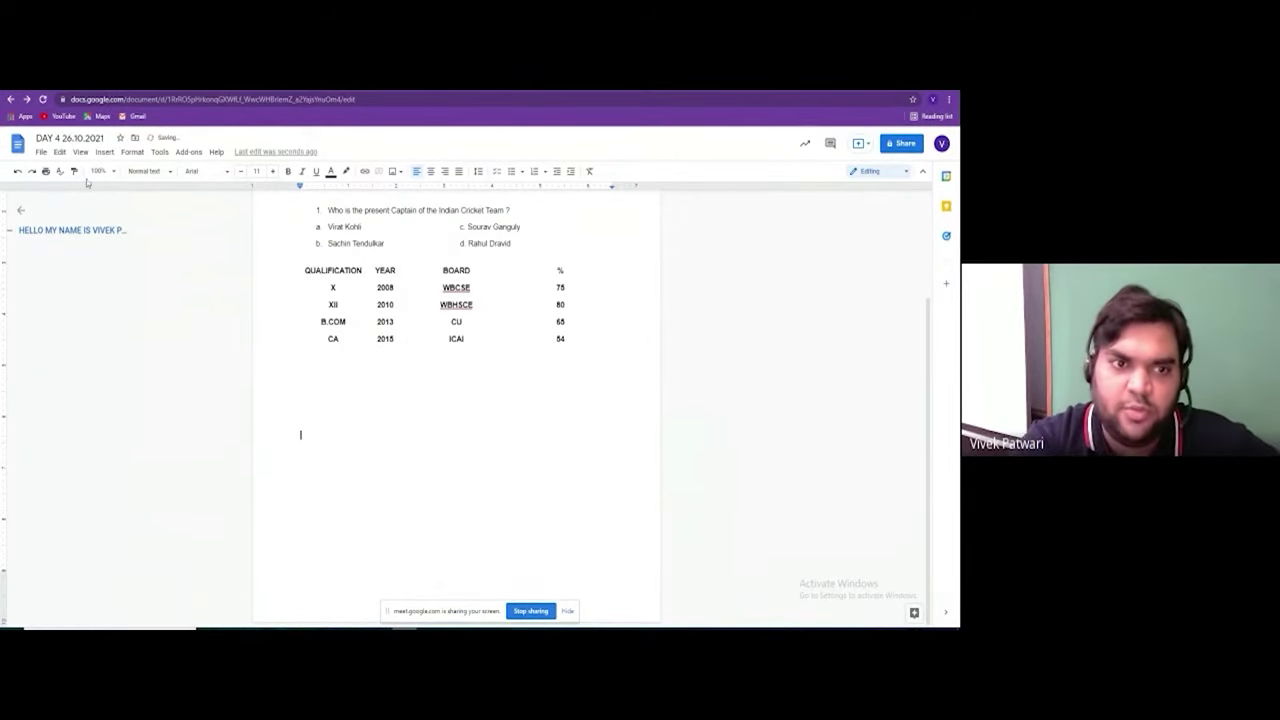
- Check the MathType add-on help, then close it
click(184, 153)
mouse_move(220, 249)
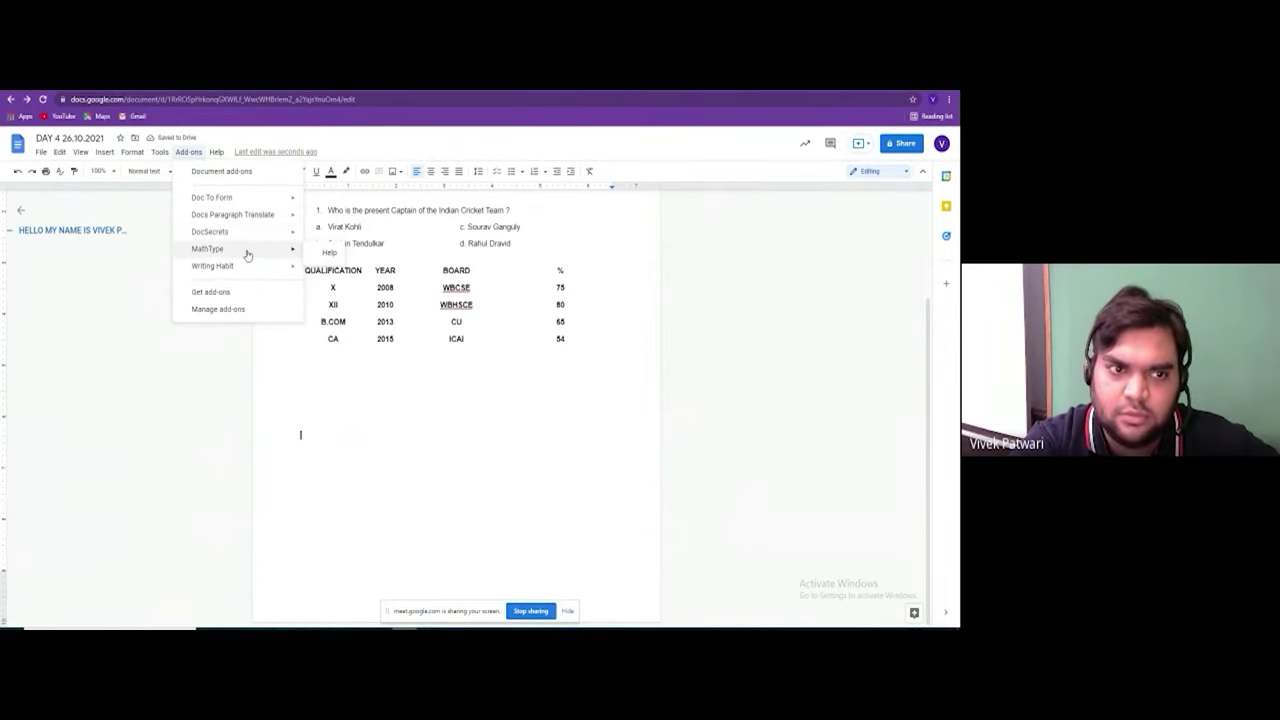
click(330, 253)
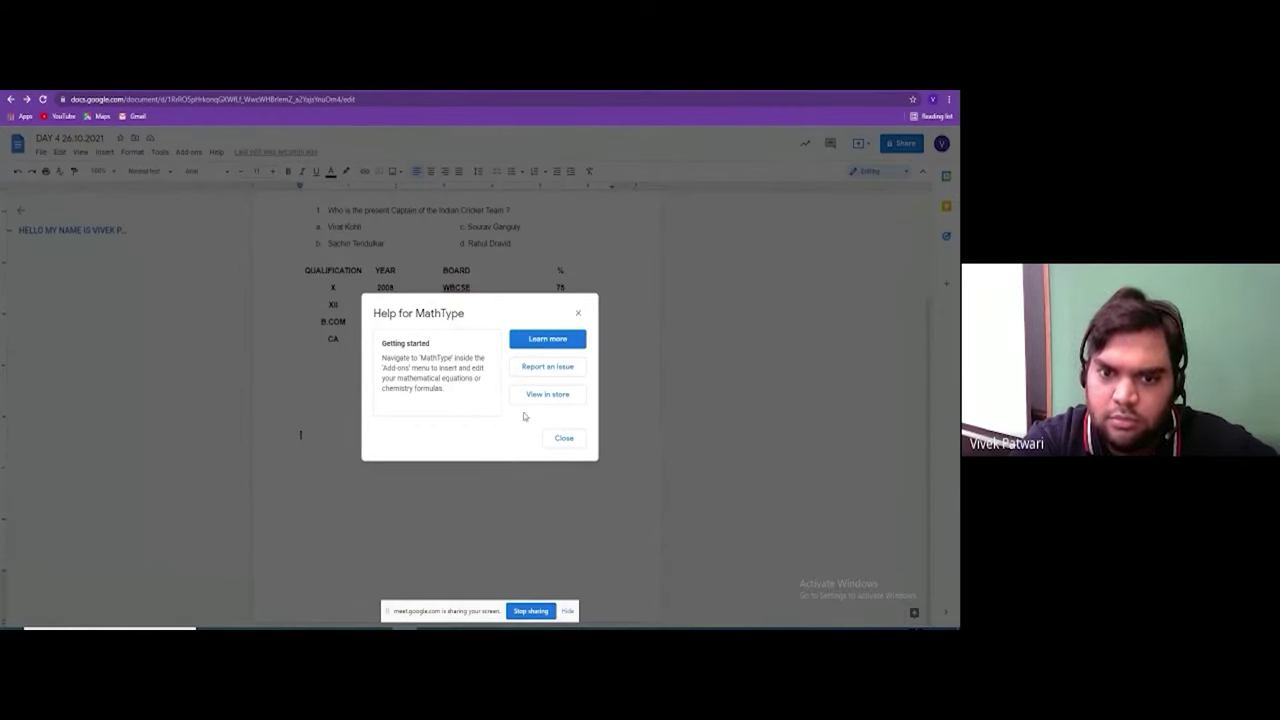
click(565, 439)
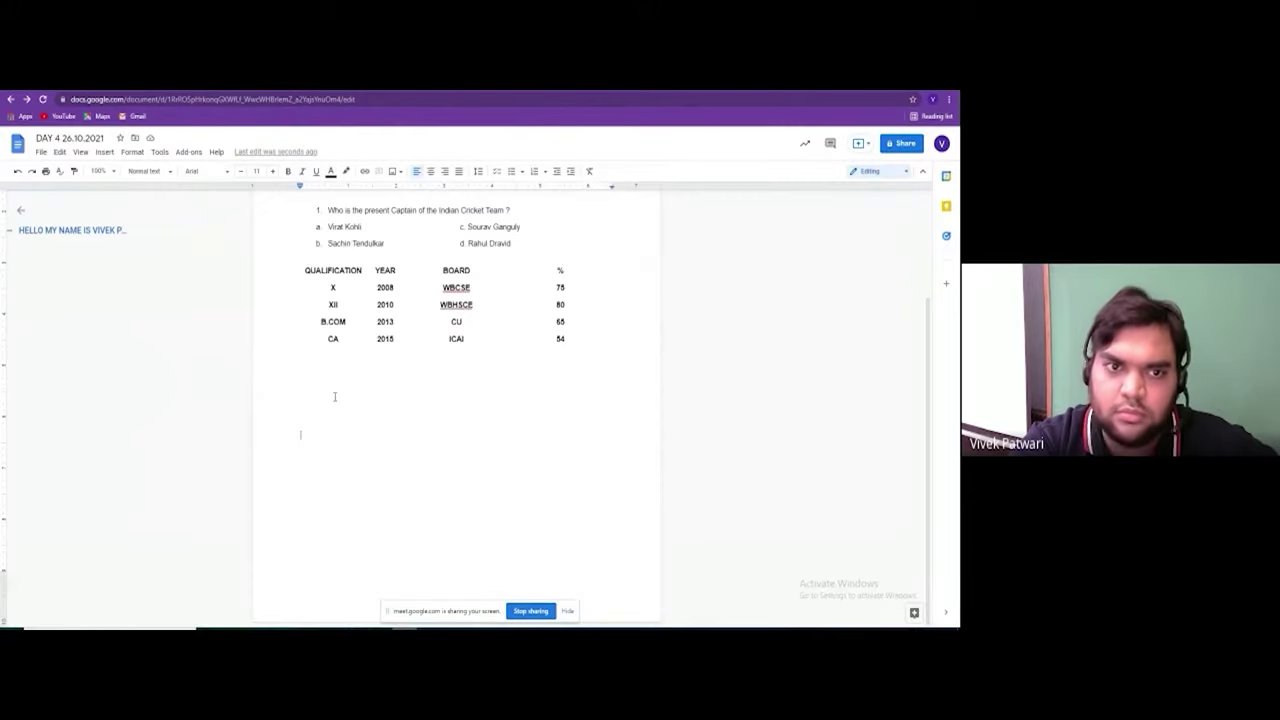
- View MathType's detail page in the Marketplace's installed add-ons list
click(189, 152)
mouse_move(208, 249)
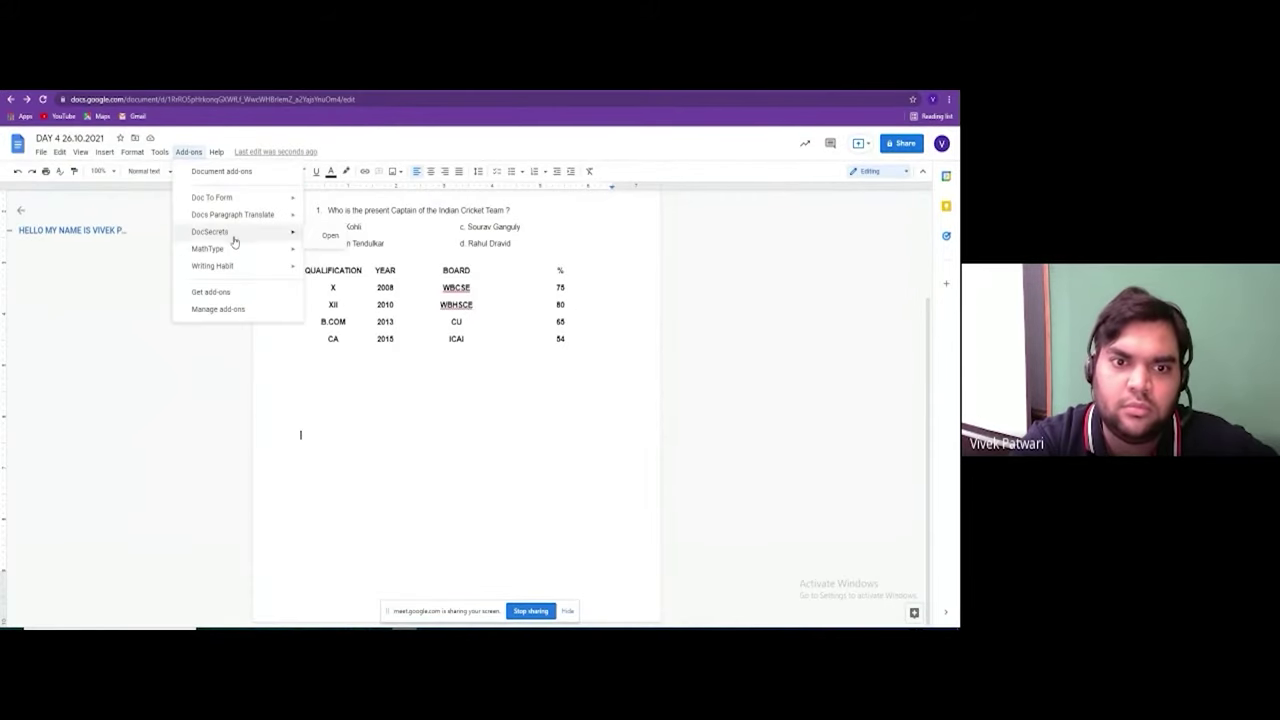
click(244, 313)
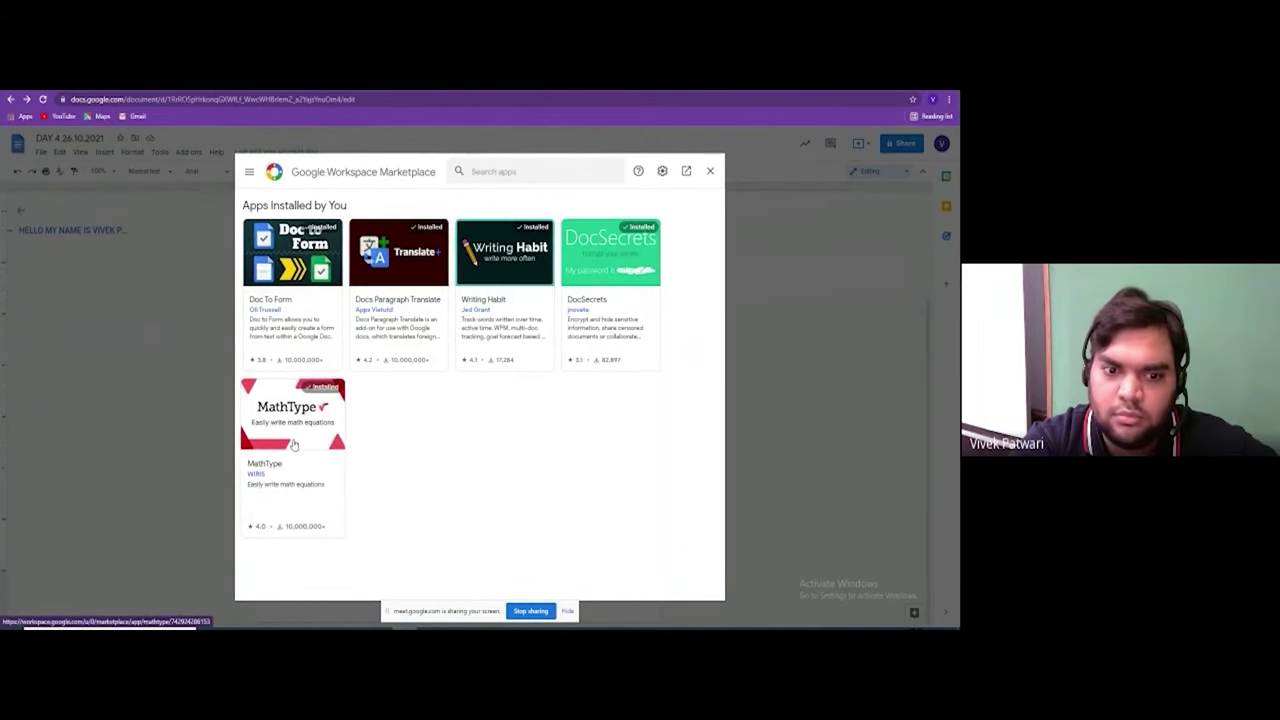
click(300, 437)
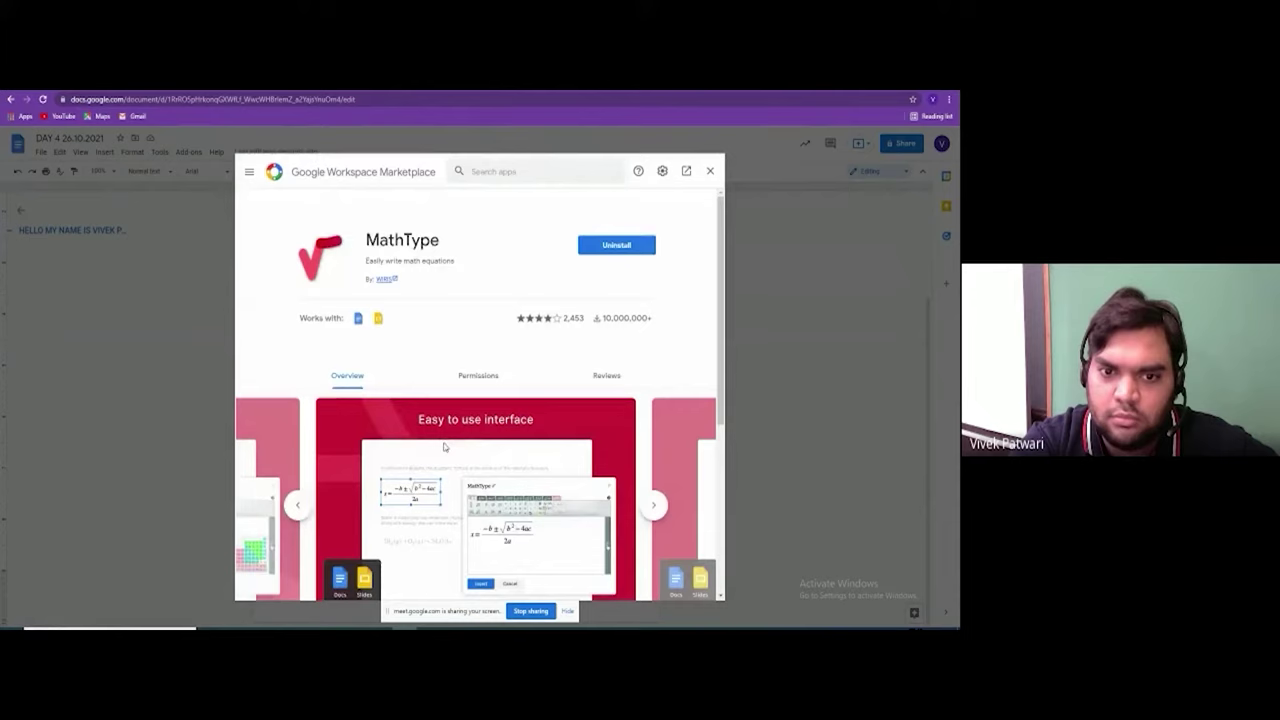
scroll(498, 440, down, 3)
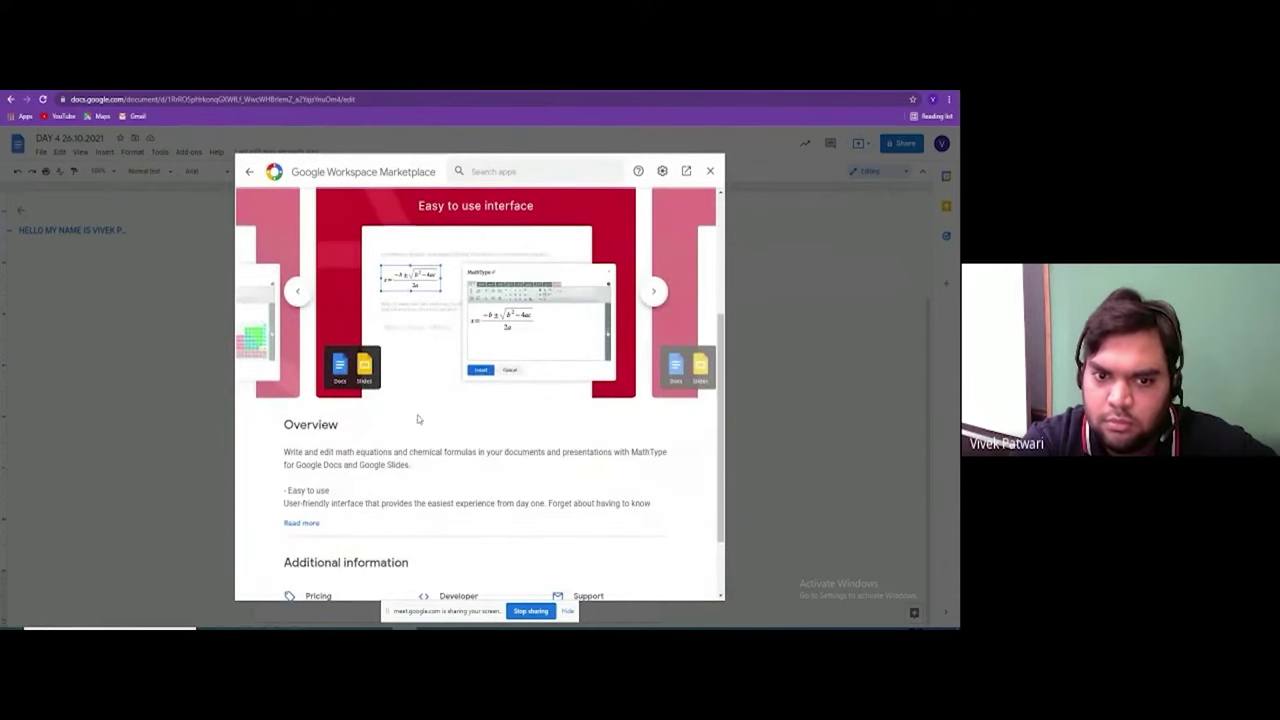
- Close the Marketplace and create a new blank Untitled document from the File menu
click(709, 172)
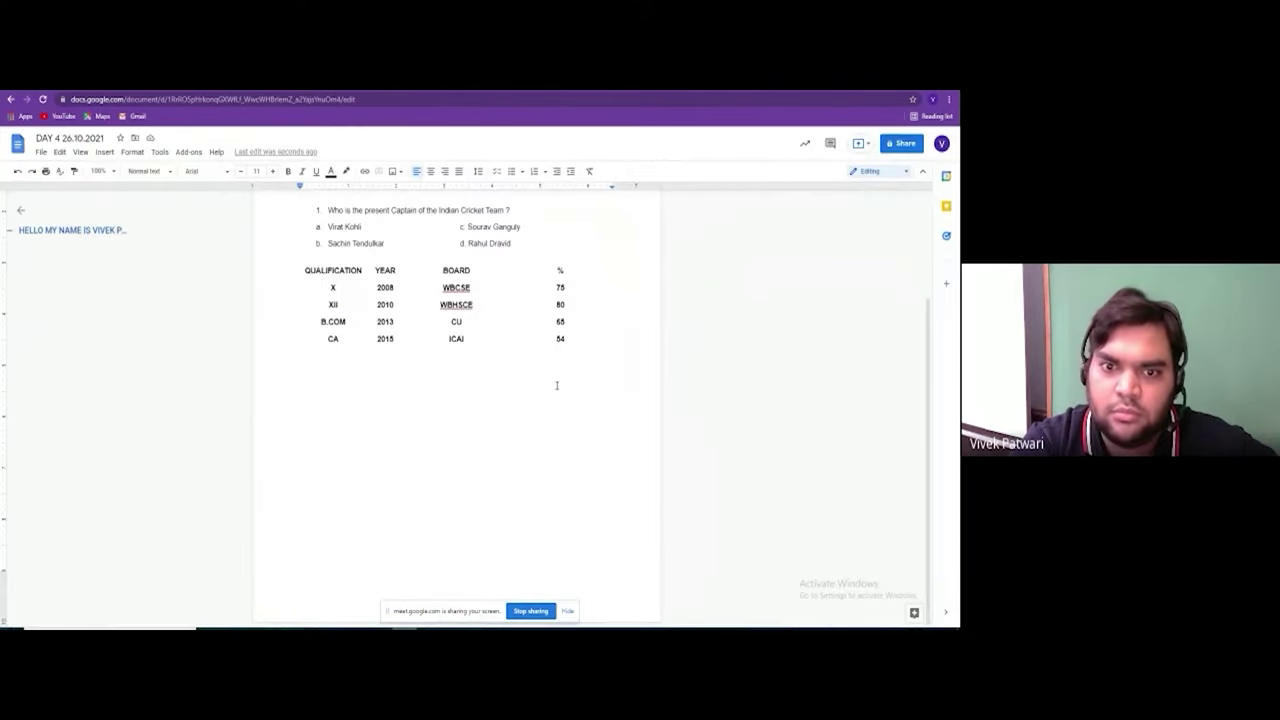
drag(575, 346, 164, 91)
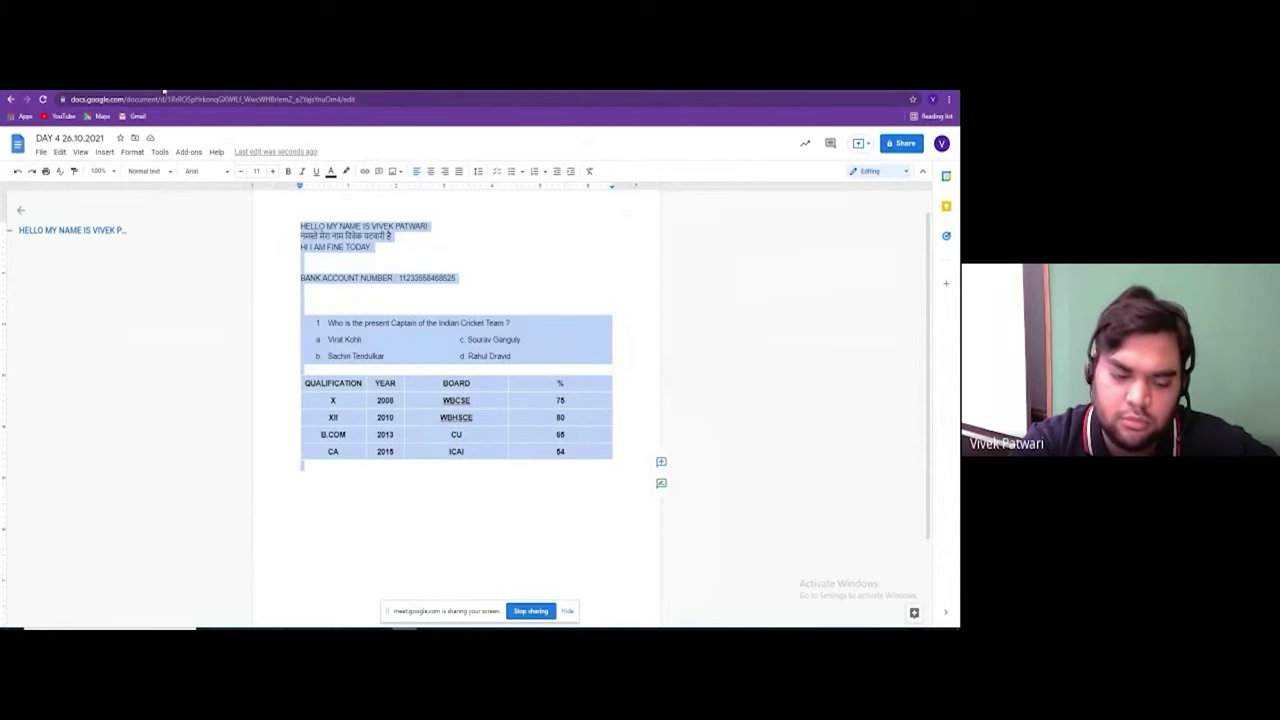
click(41, 152)
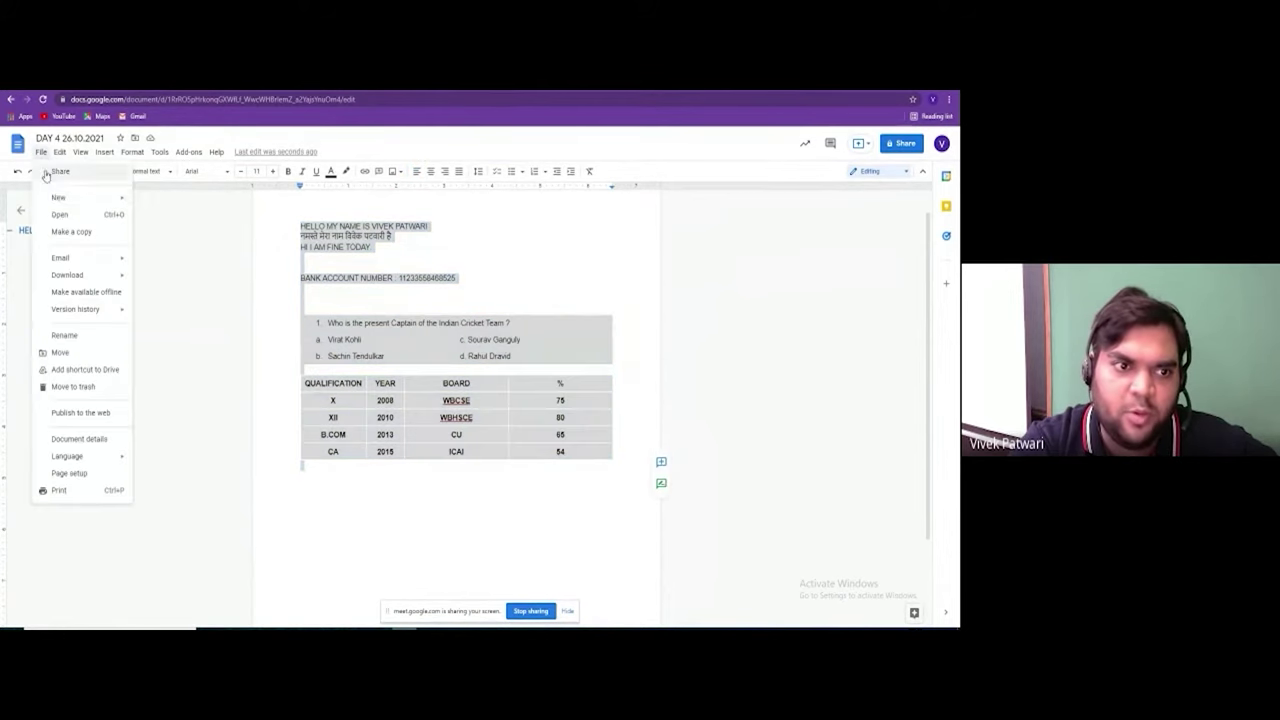
click(55, 212)
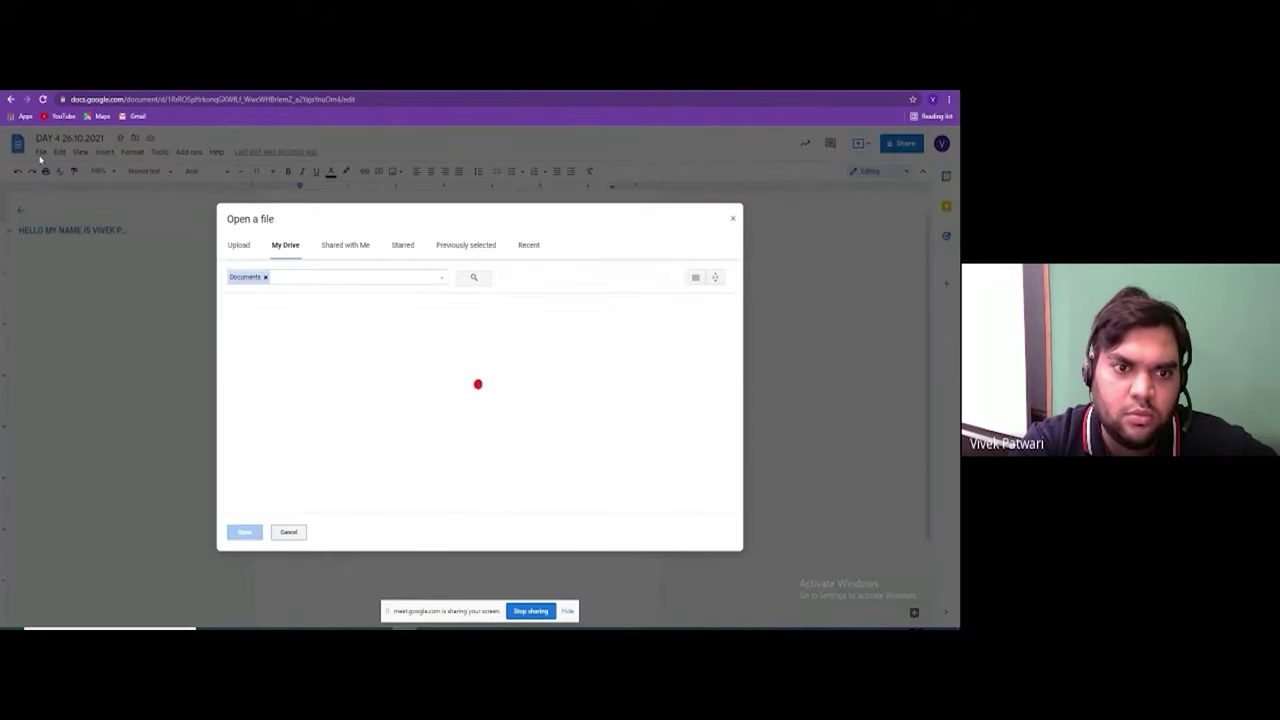
click(733, 218)
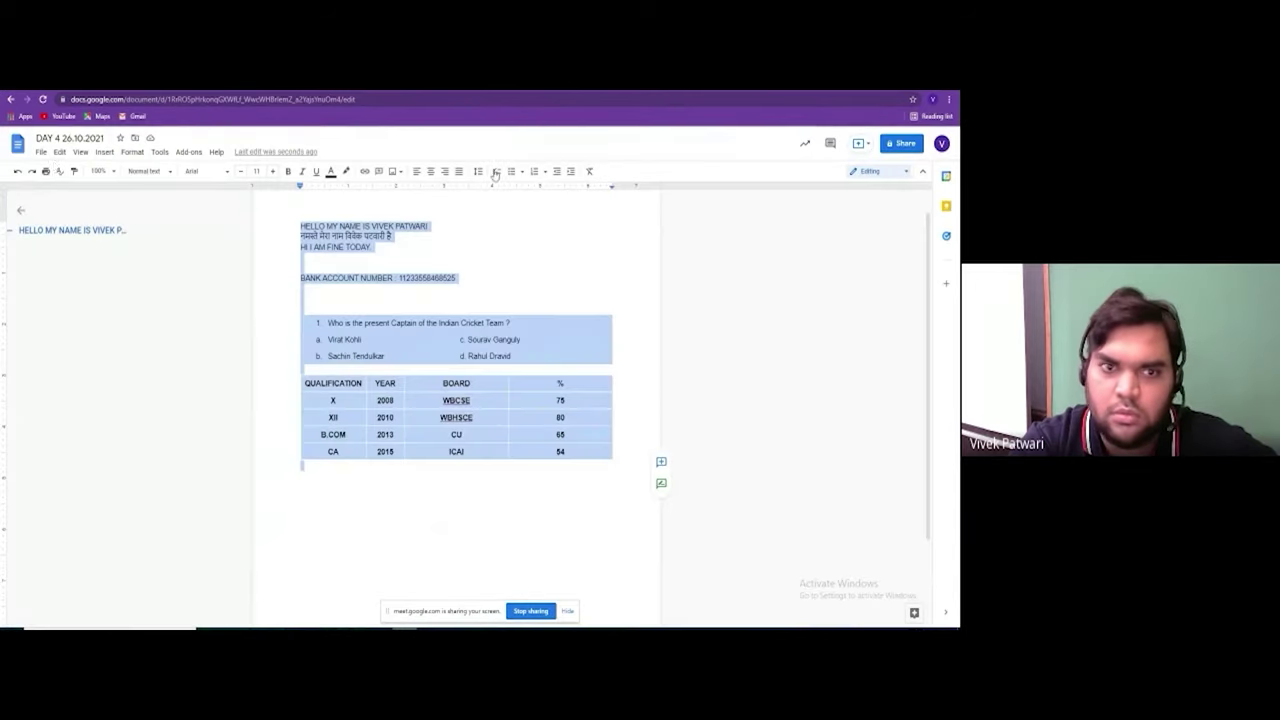
click(41, 152)
mouse_move(59, 197)
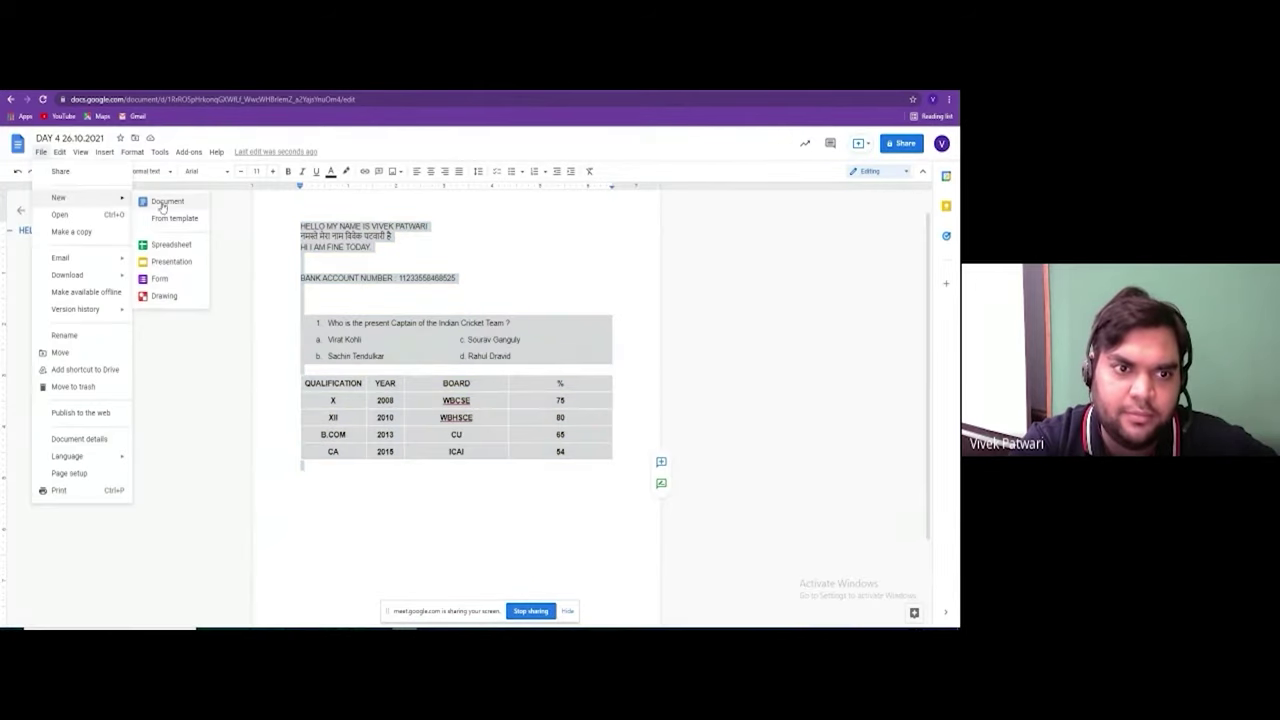
click(165, 200)
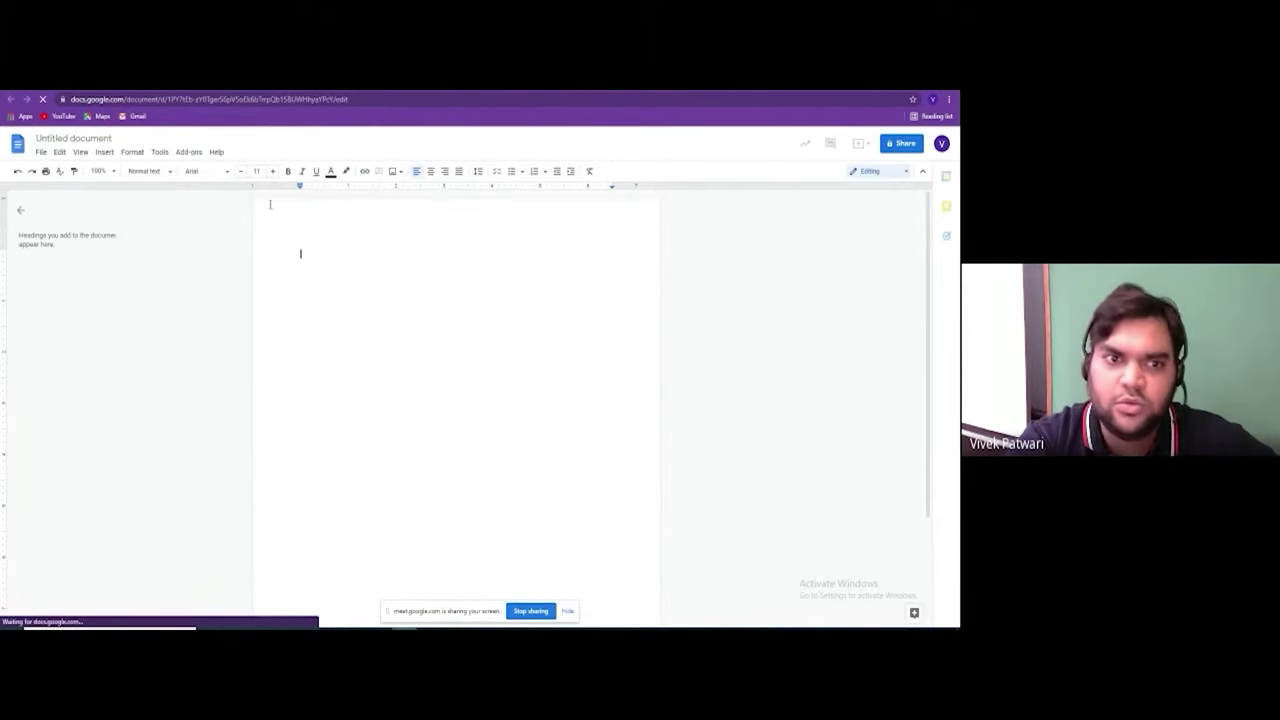
- Sign in to MathType with a Google account from Insert/edit math equation, then close the login tab
click(186, 153)
mouse_move(208, 249)
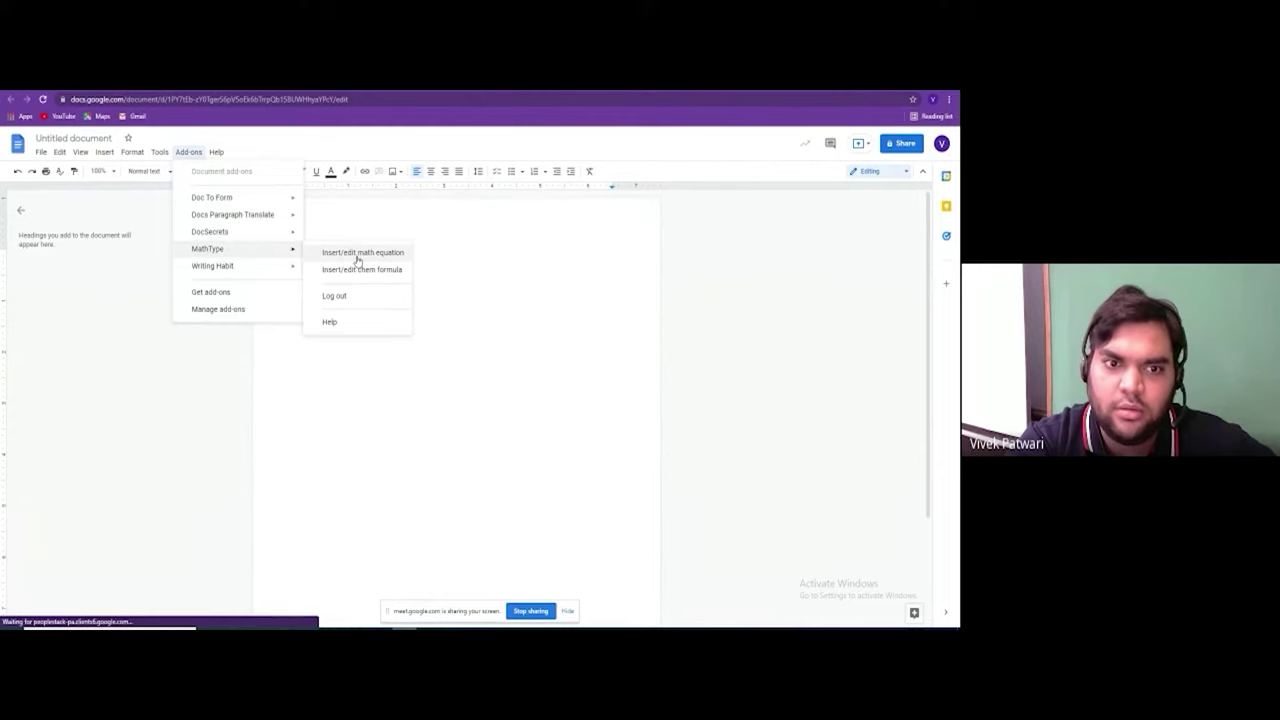
click(371, 258)
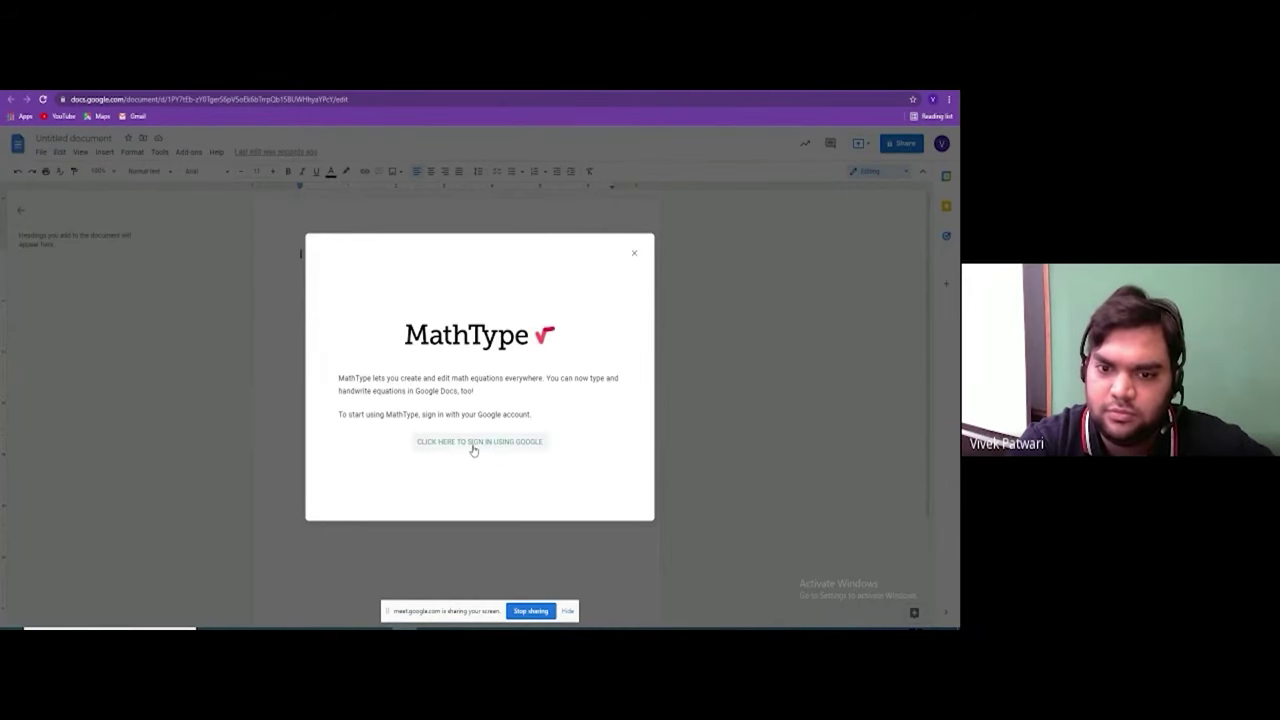
click(476, 444)
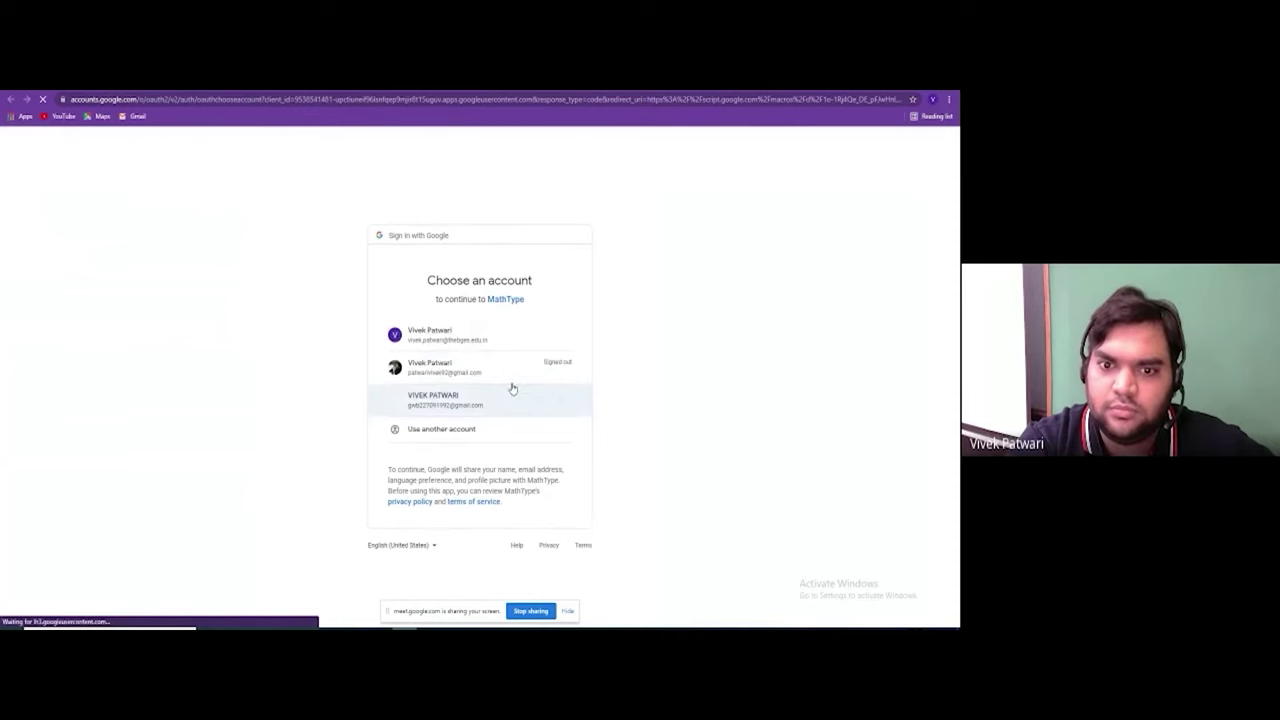
click(480, 336)
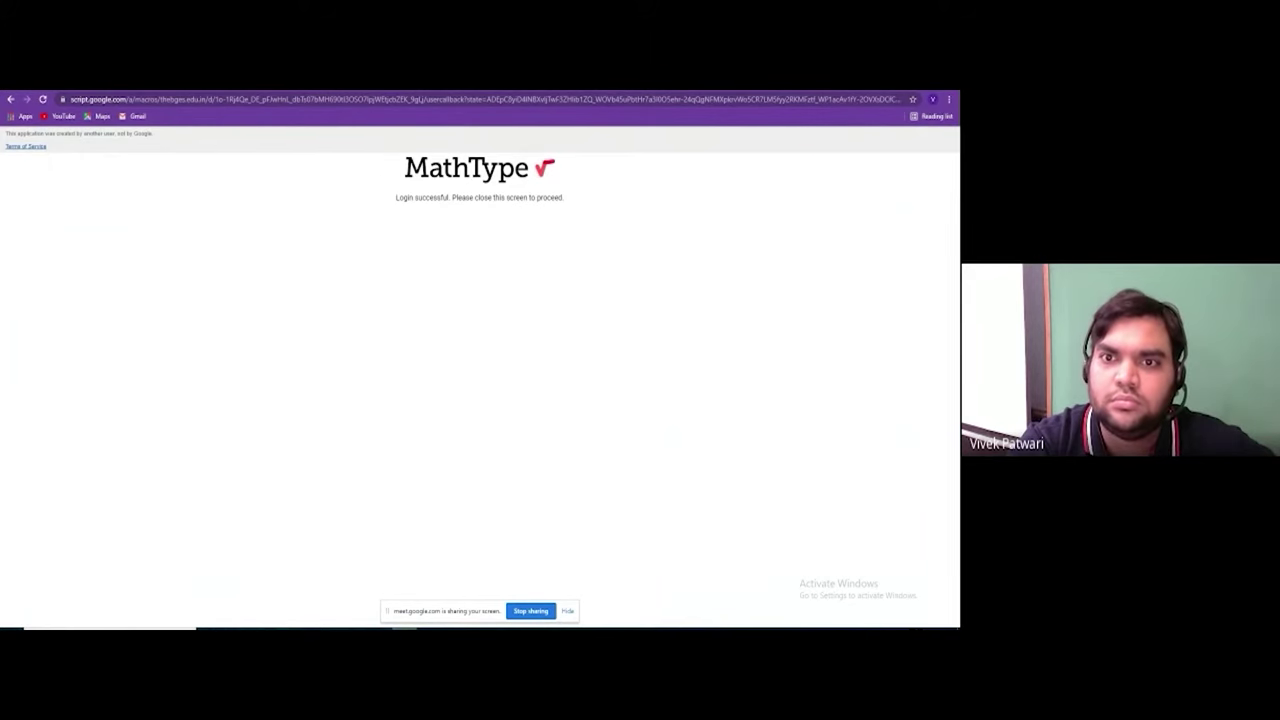
key(ctrl+w)
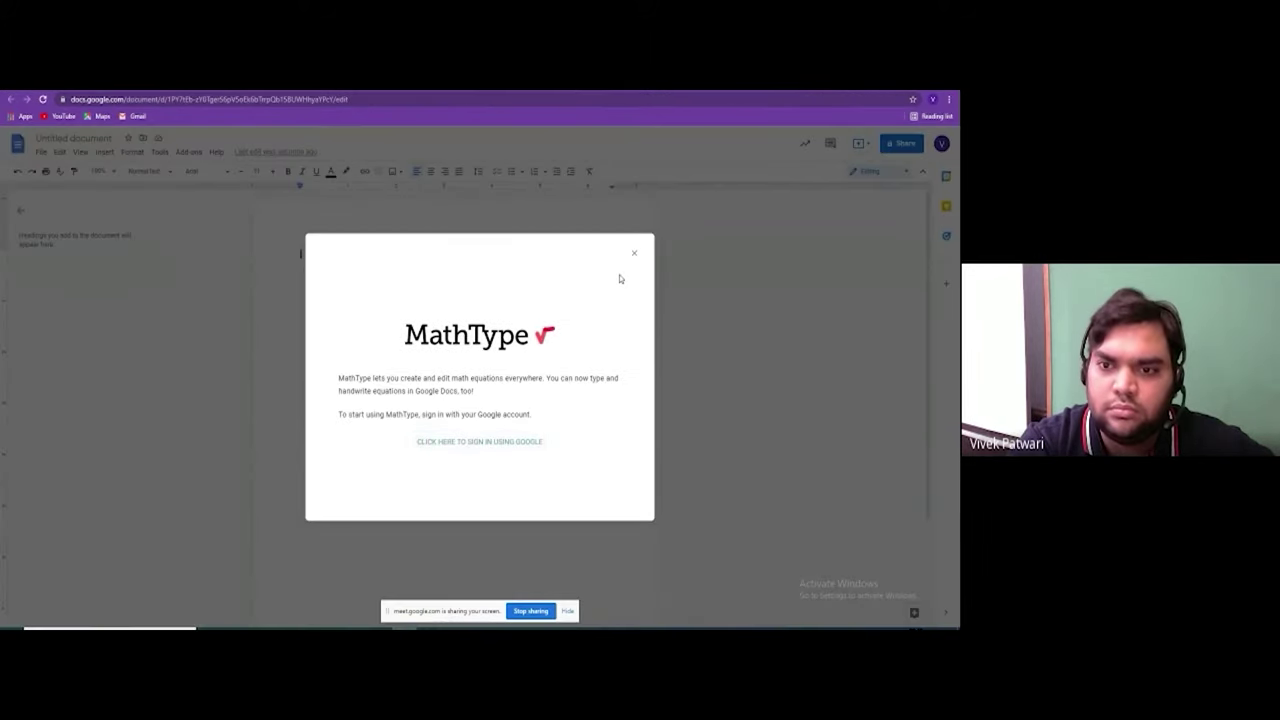
- Reopen MathType's Insert/edit math equation and start the 30-day free trial
click(634, 253)
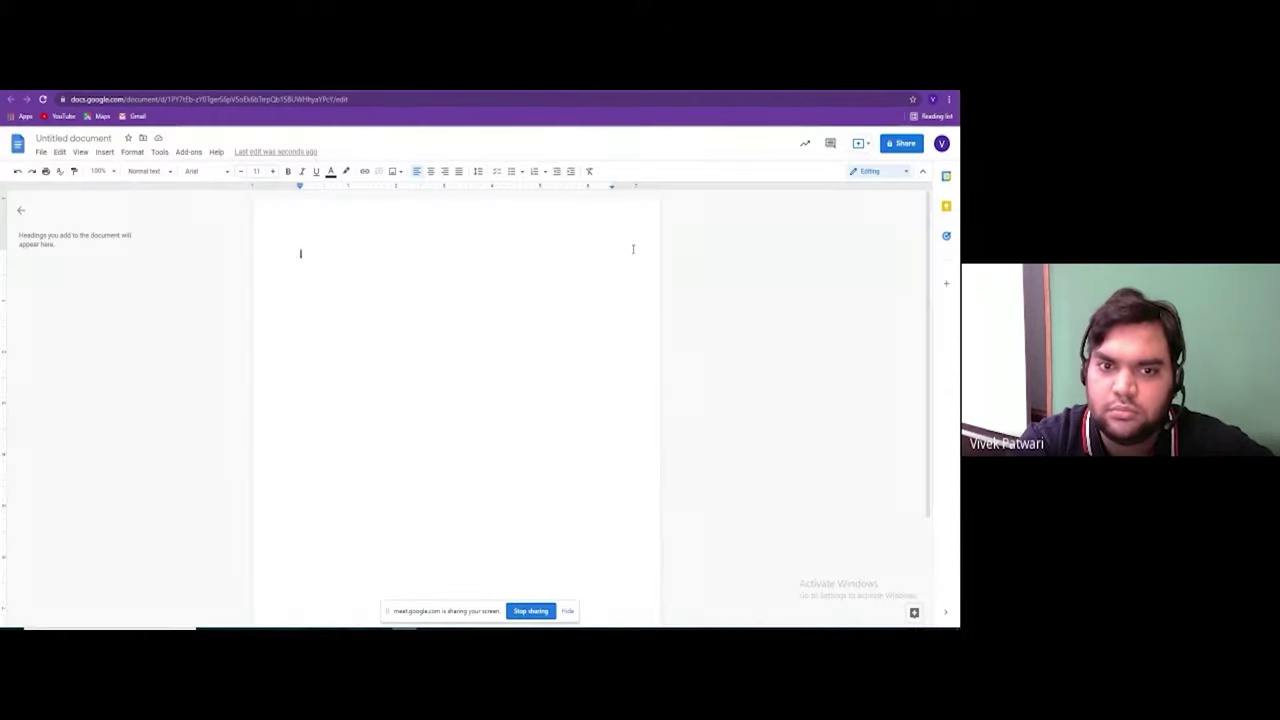
click(189, 152)
mouse_move(208, 249)
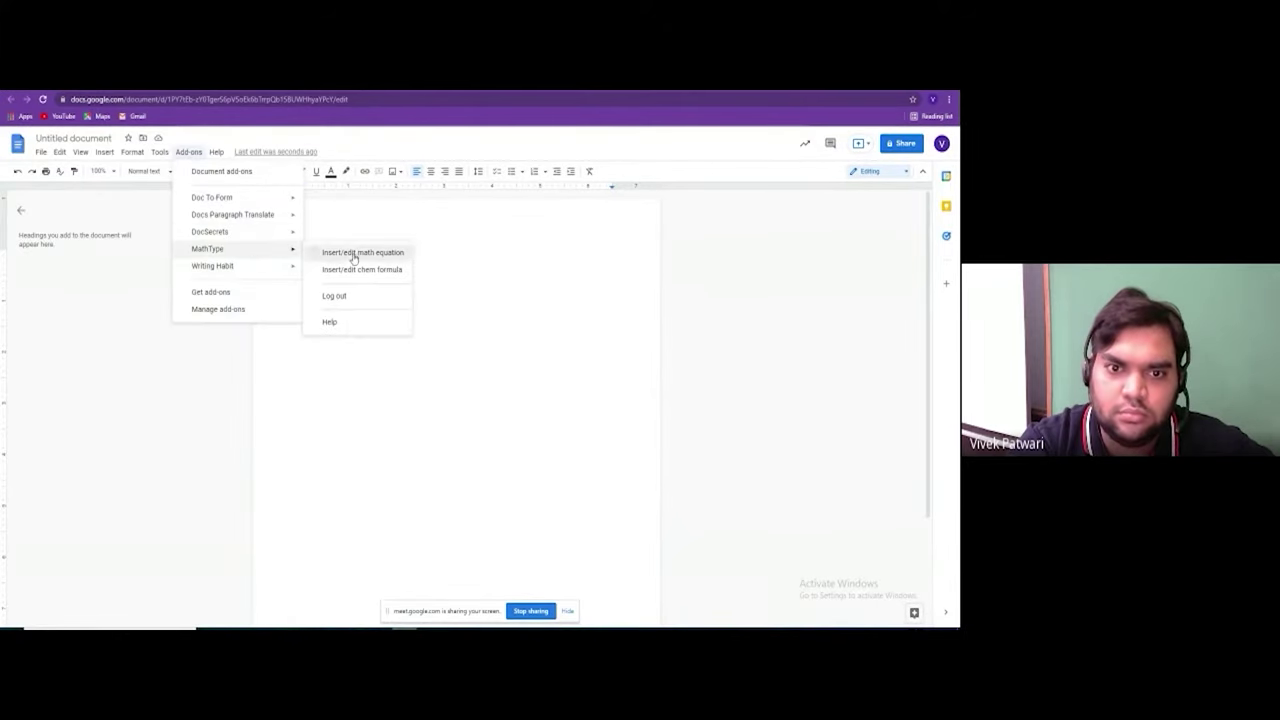
click(358, 253)
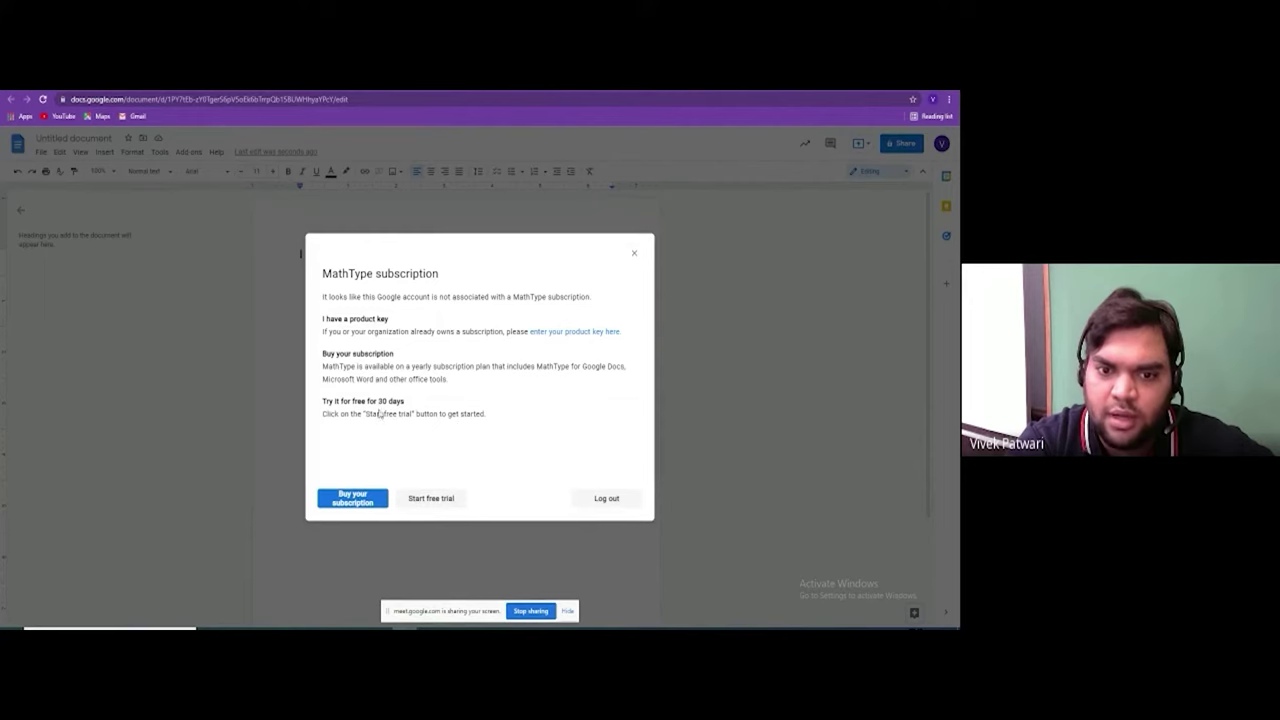
click(431, 500)
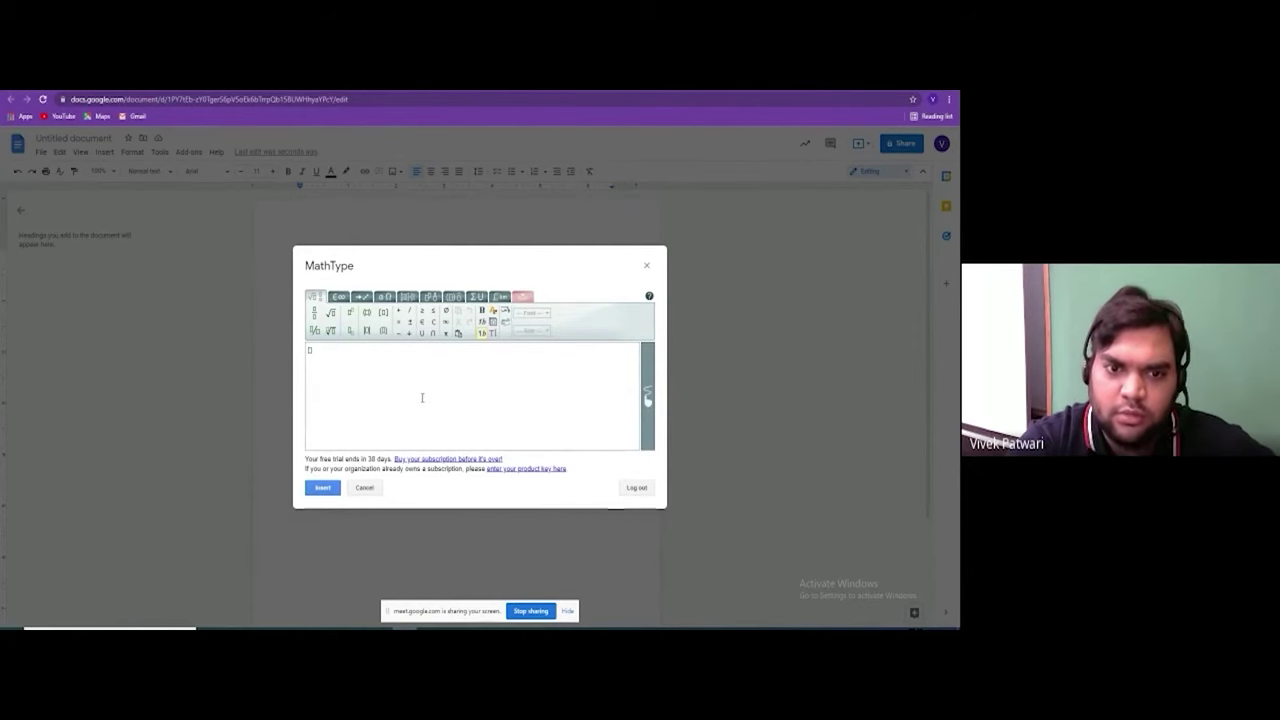
- Insert a fraction template and enter the numerator x² − 5x + 6
click(316, 313)
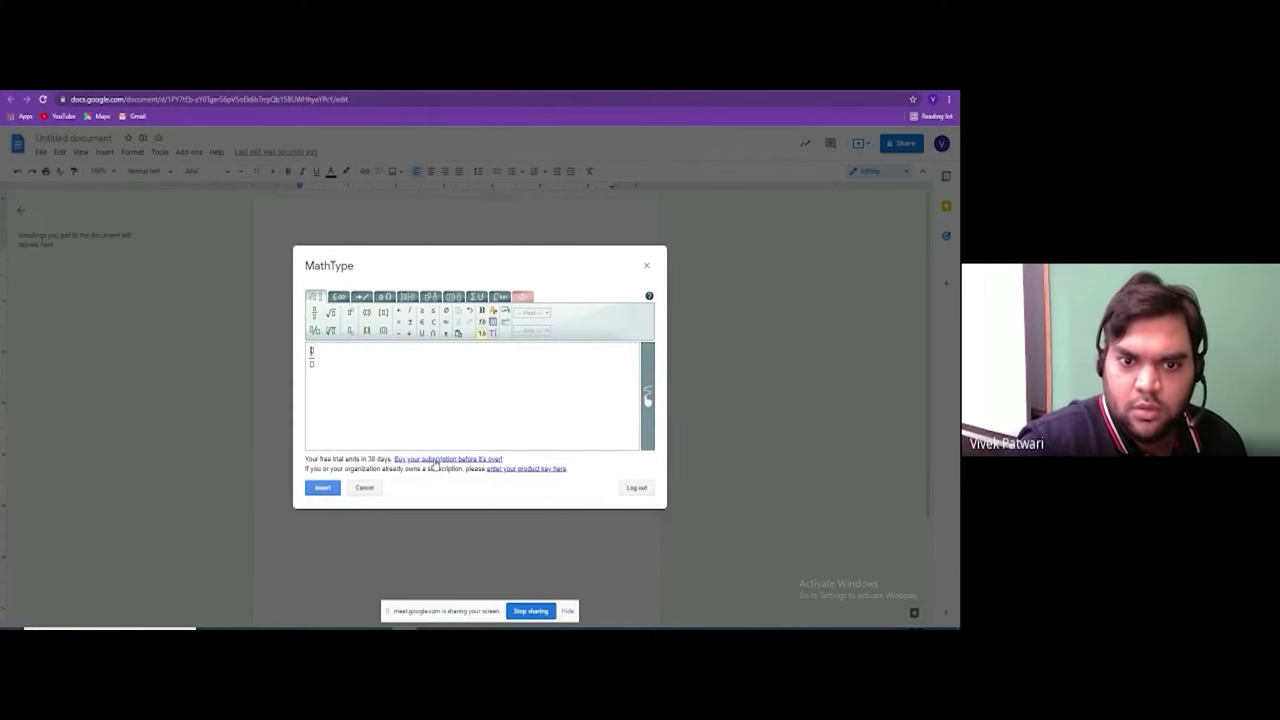
text(1)
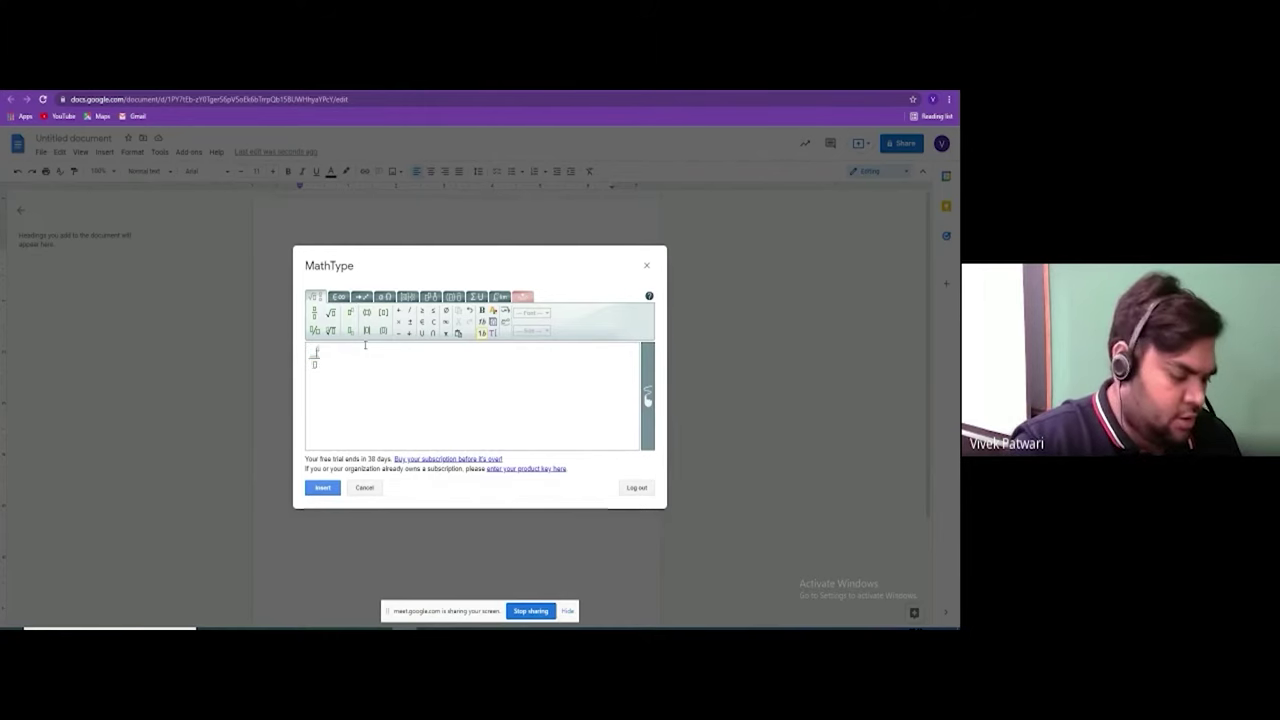
text(x² −)
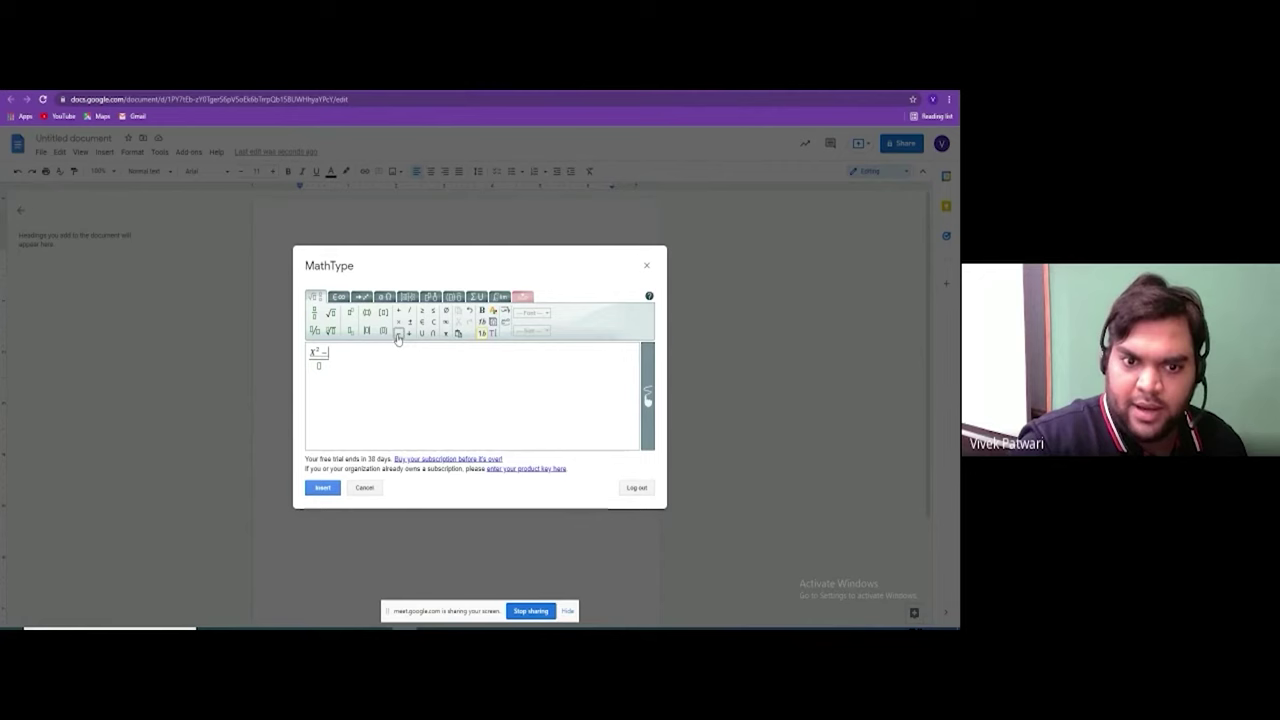
text(5x)
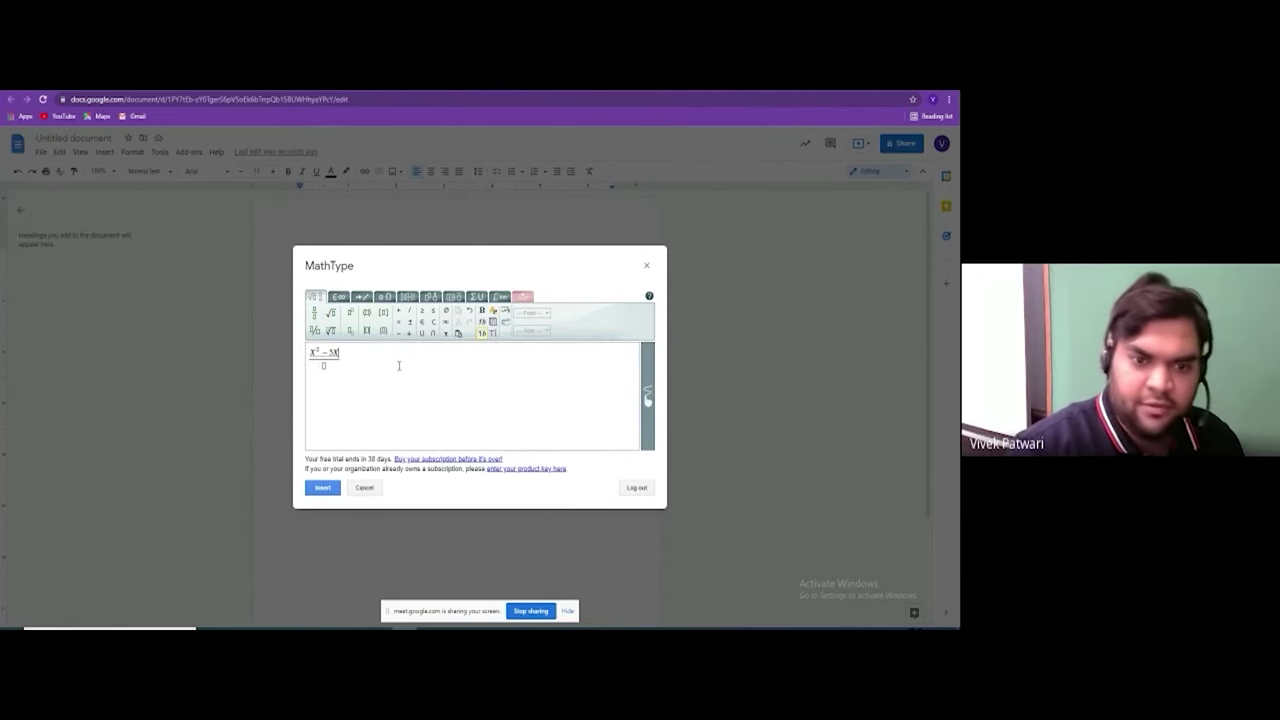
click(398, 311)
text(6)
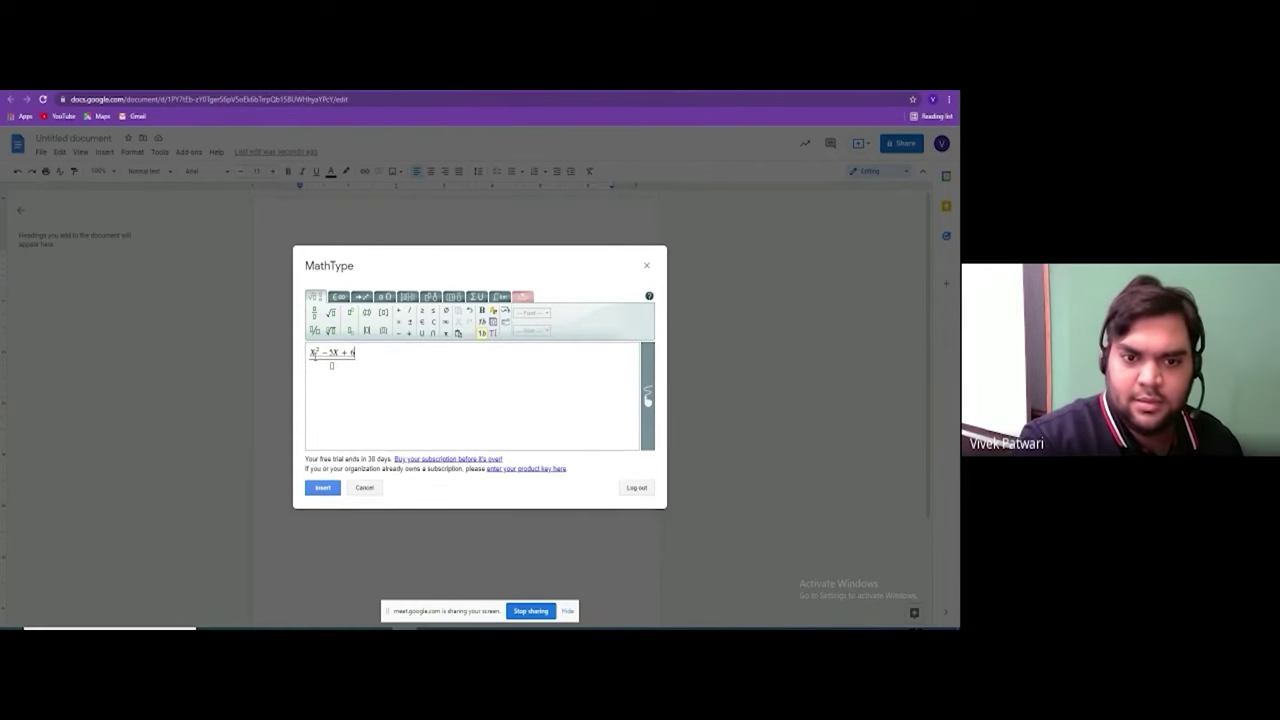
- Enter the denominator x² − 5x − 6 and insert the fraction into the document
click(331, 364)
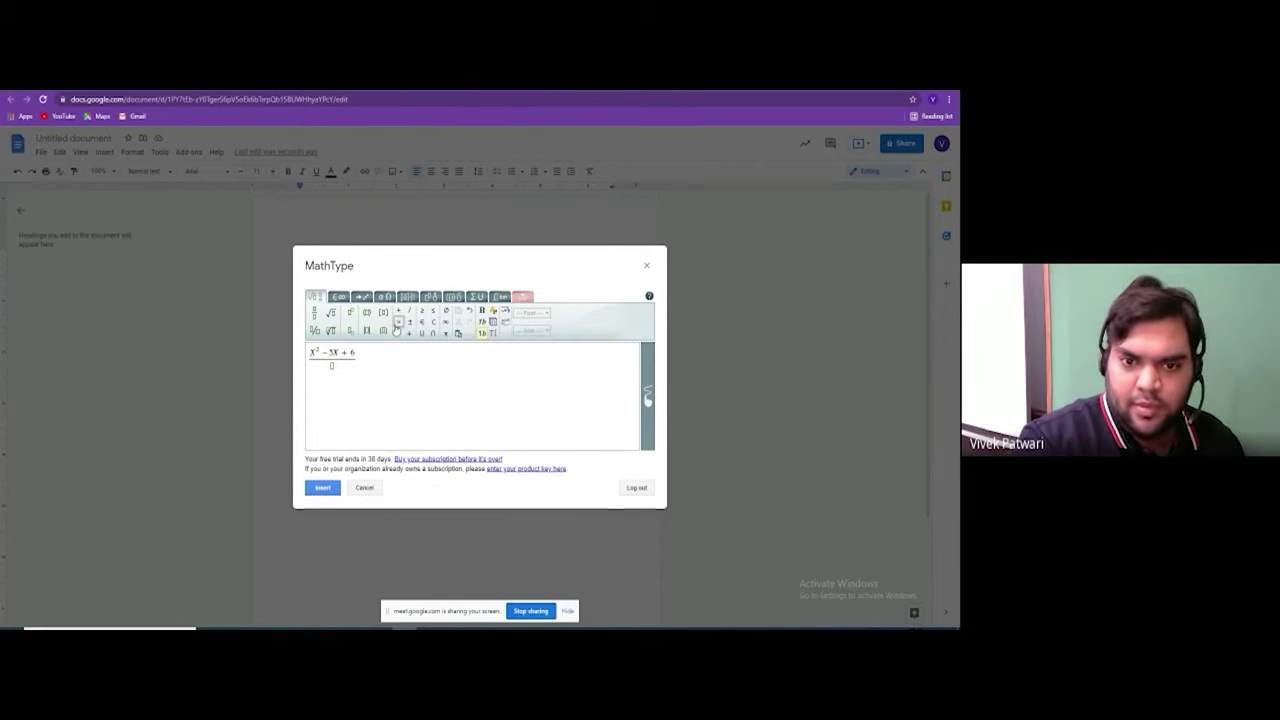
click(366, 313)
text(x)
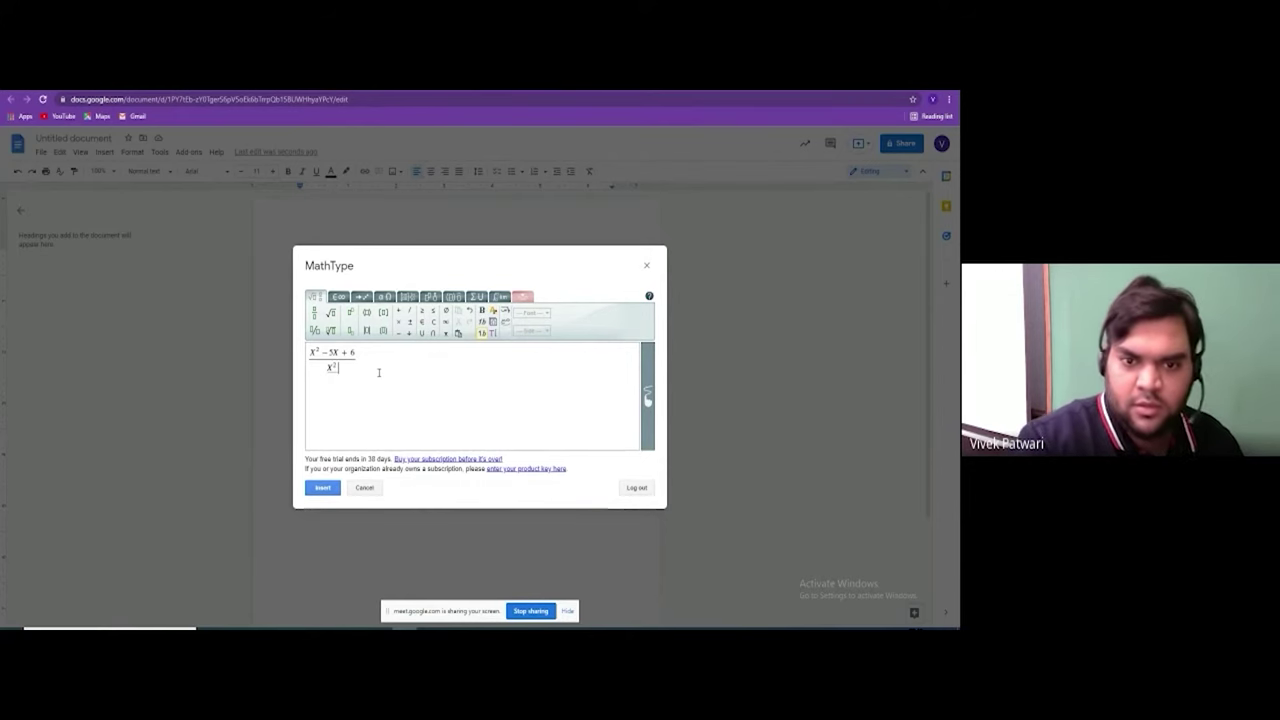
click(397, 332)
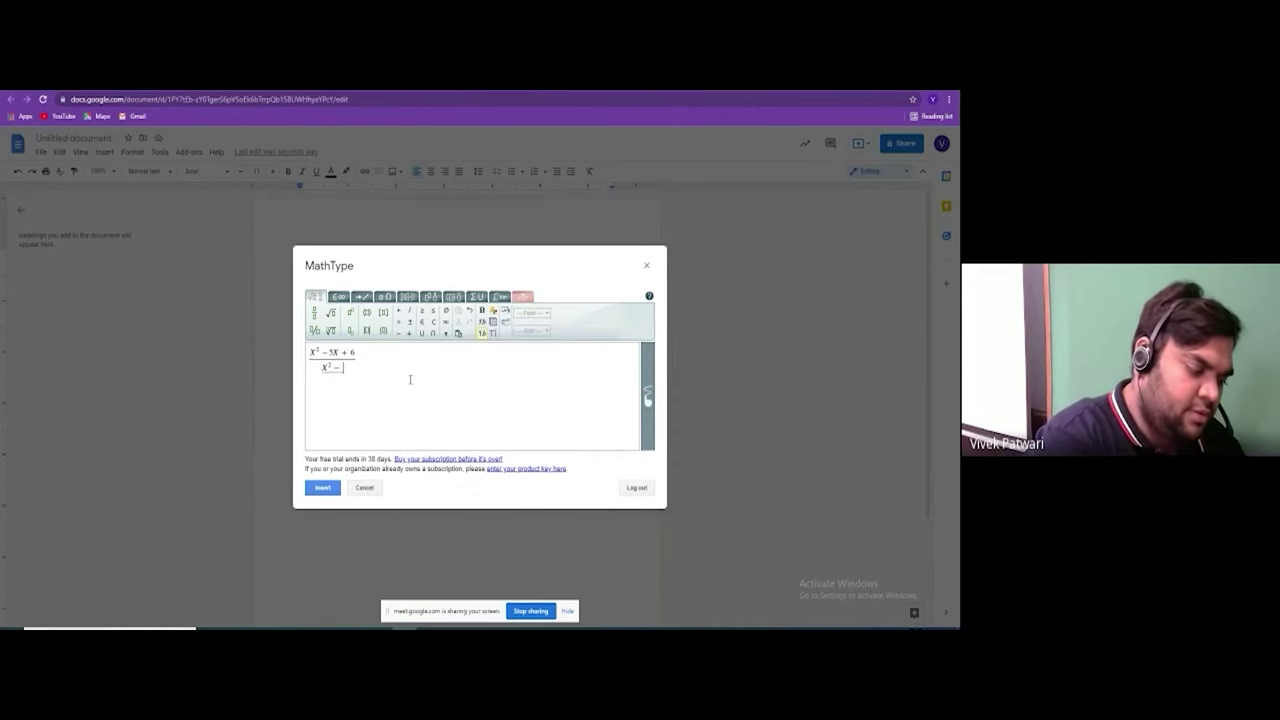
text(5x)
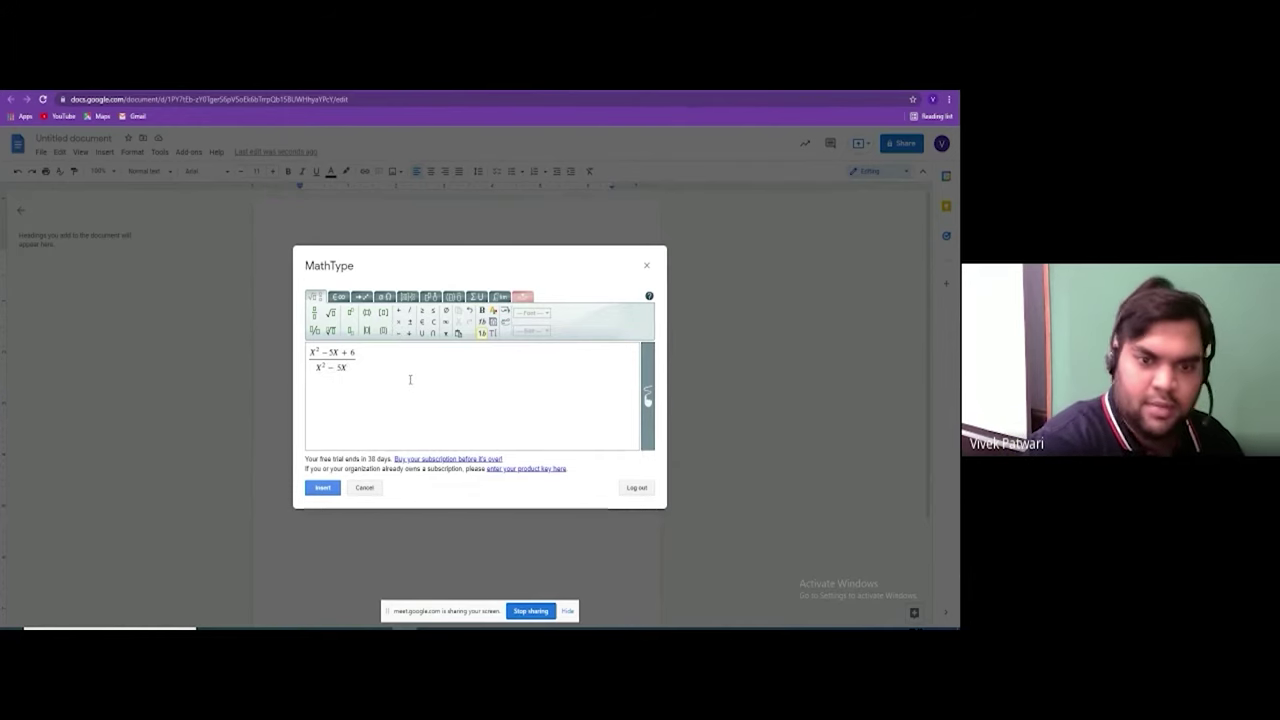
text(-)
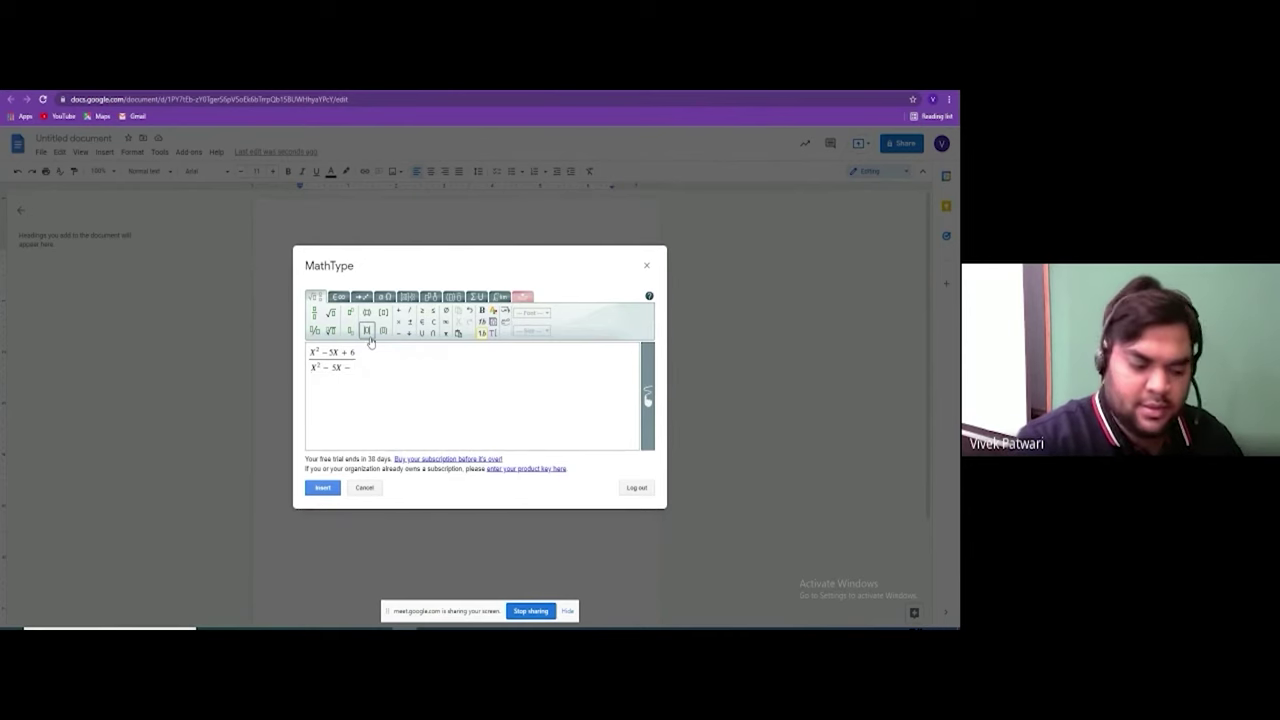
text(6)
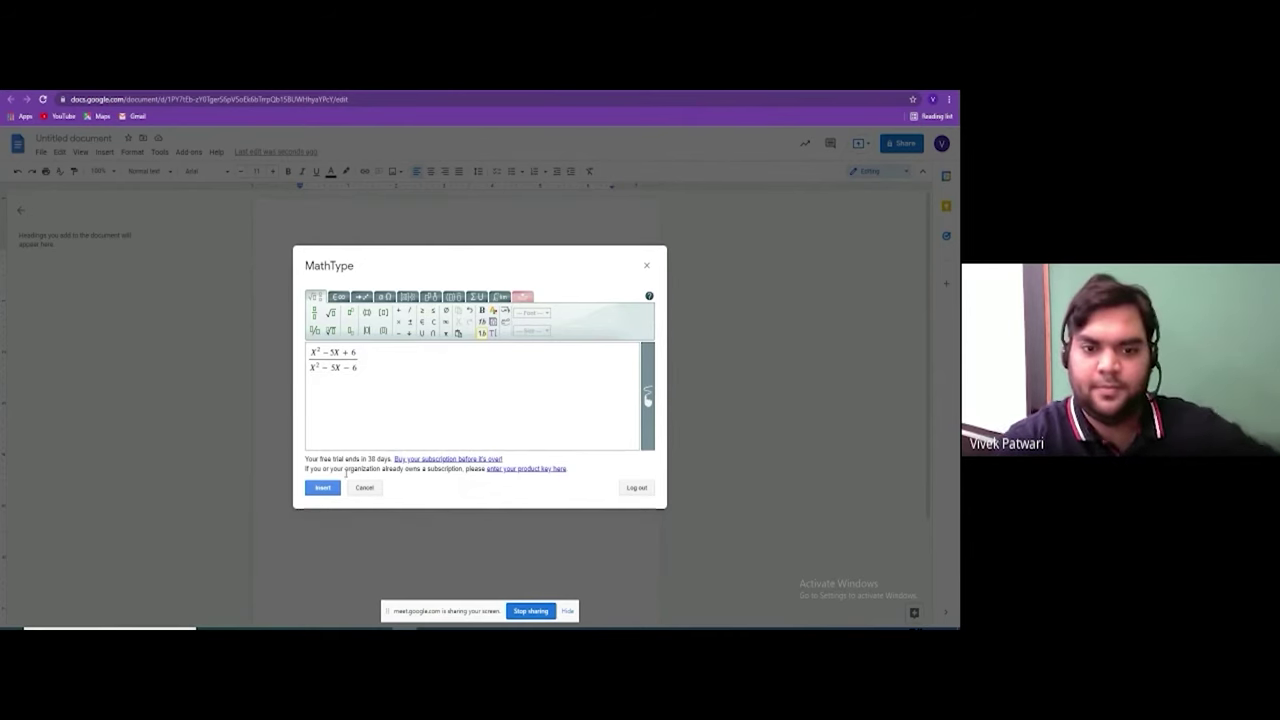
click(325, 488)
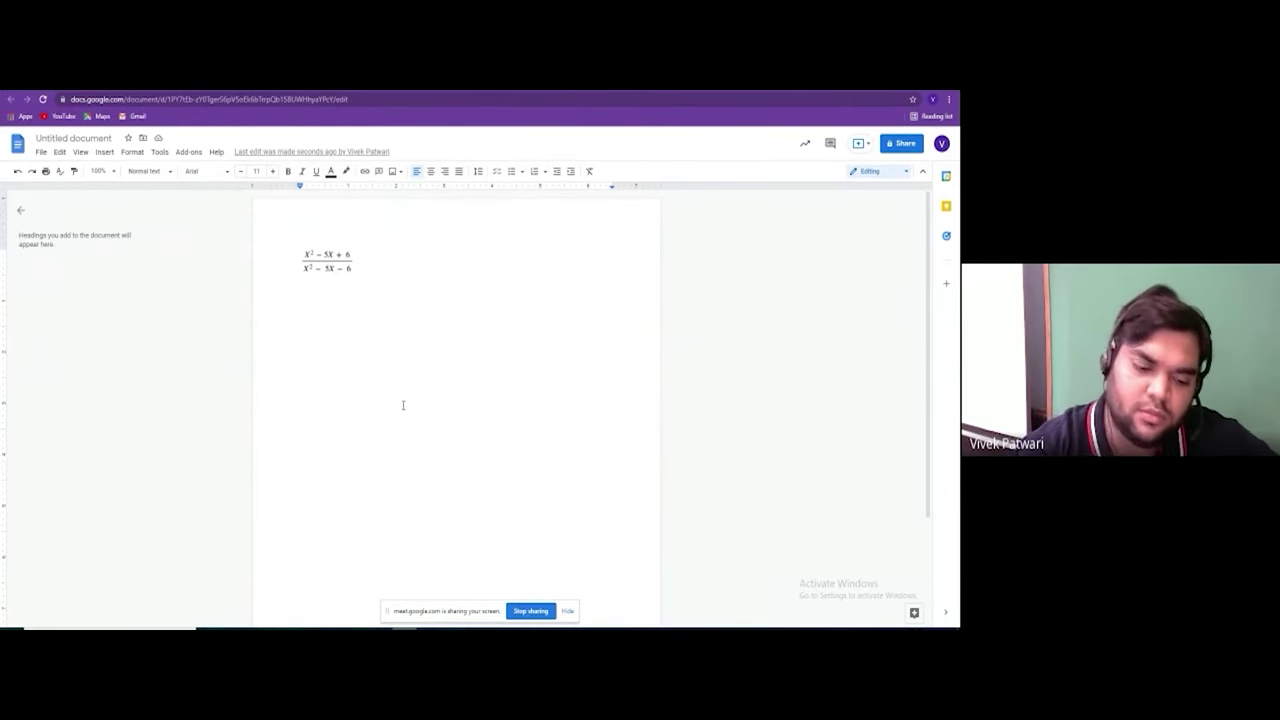
- Add a line below the fraction and launch MathType's Insert/edit math equation editor
key(Return)
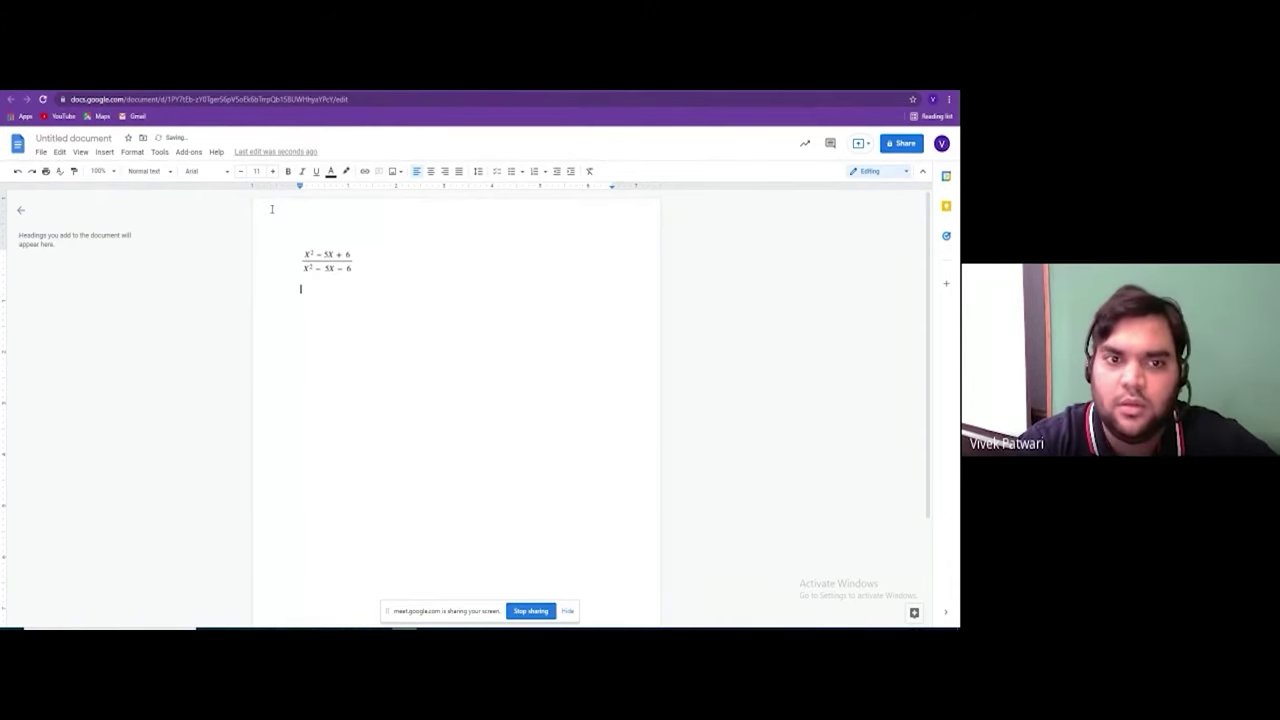
click(188, 151)
mouse_move(210, 249)
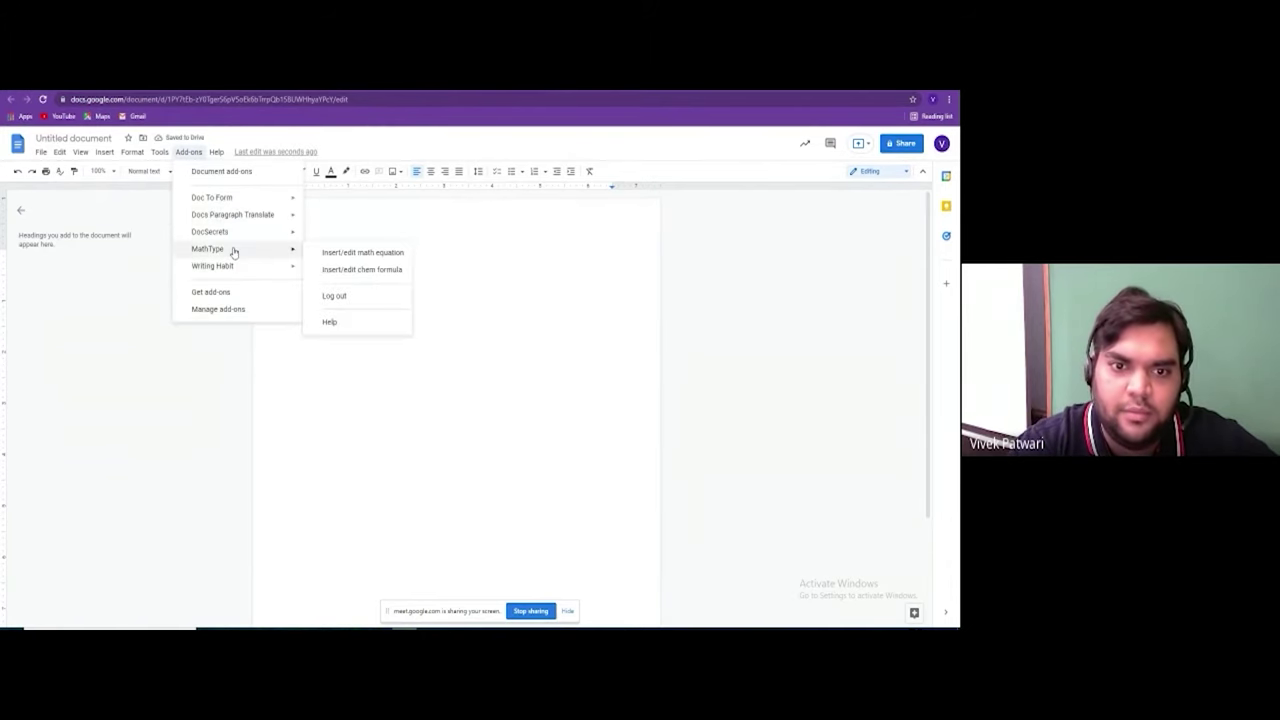
click(362, 252)
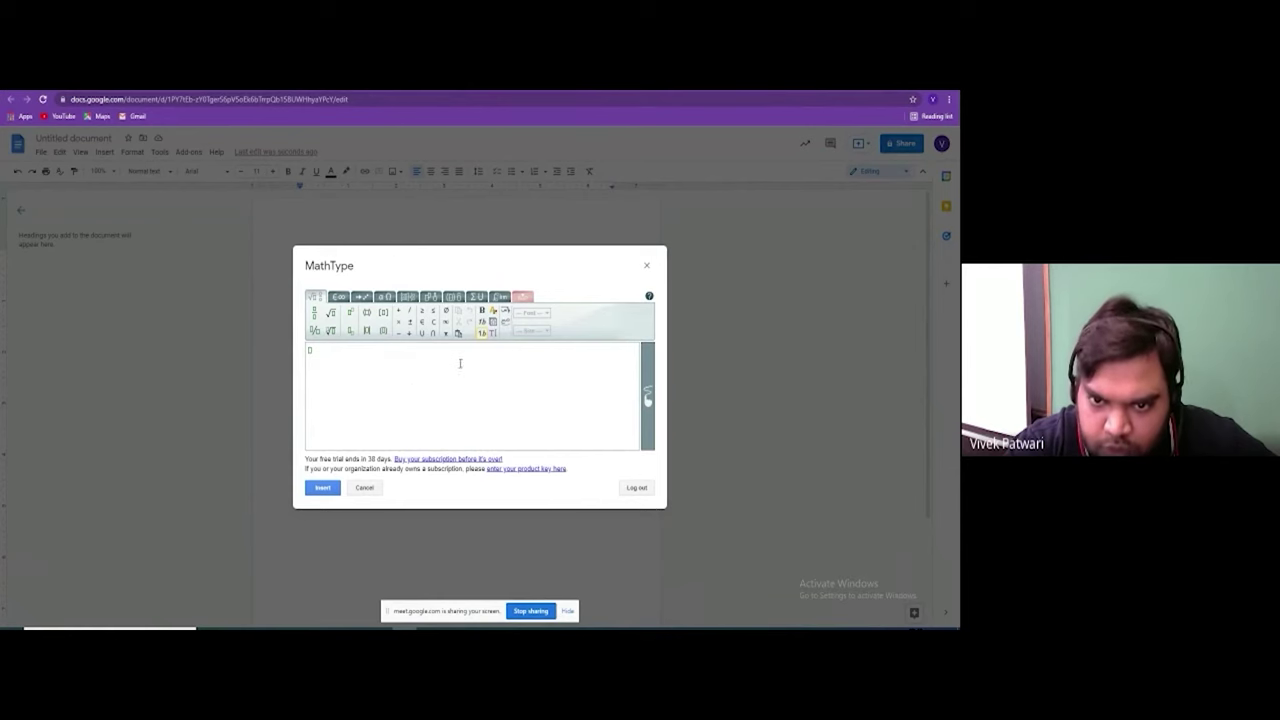
- Insert a 3×3 matrix template from MathType's matrix templates
click(407, 297)
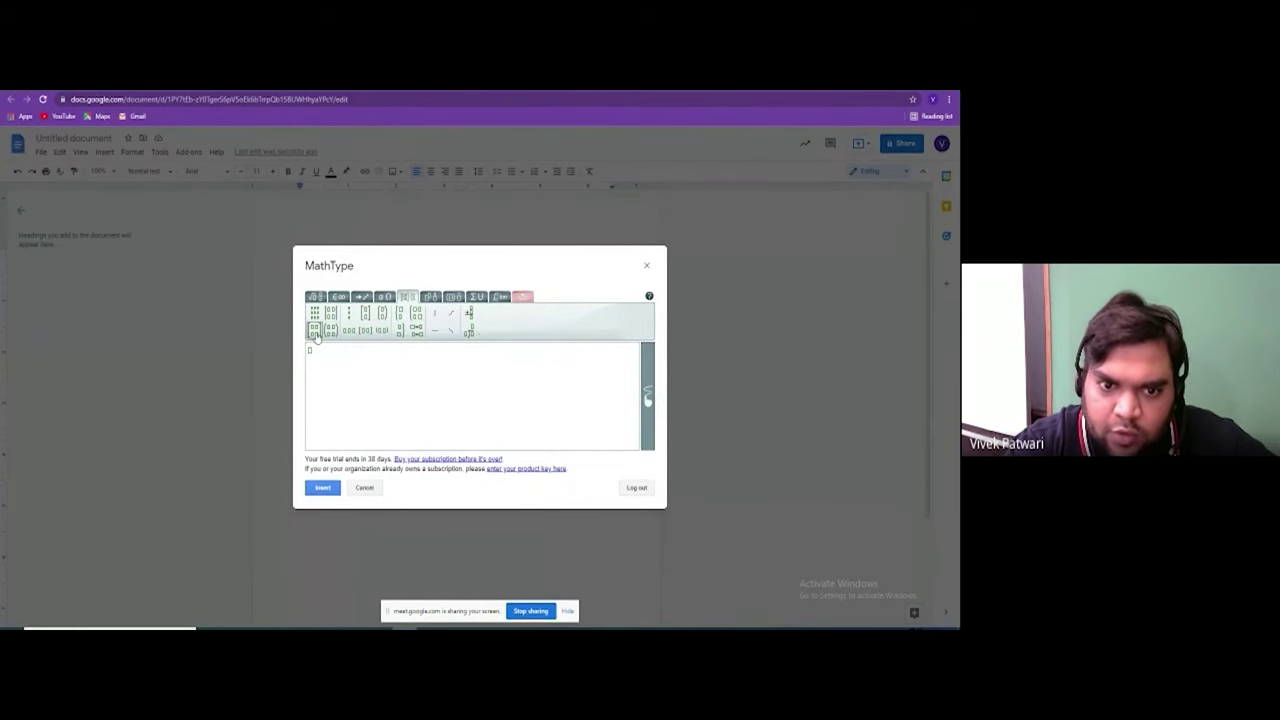
click(314, 331)
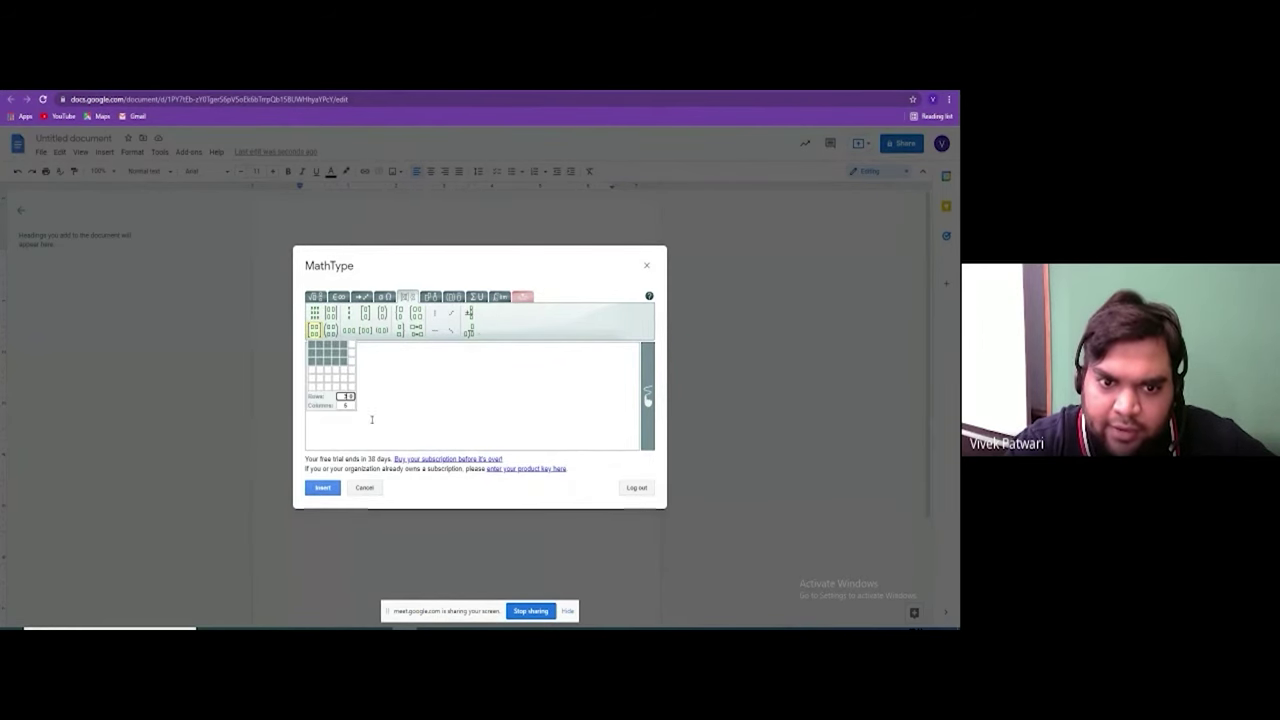
click(328, 364)
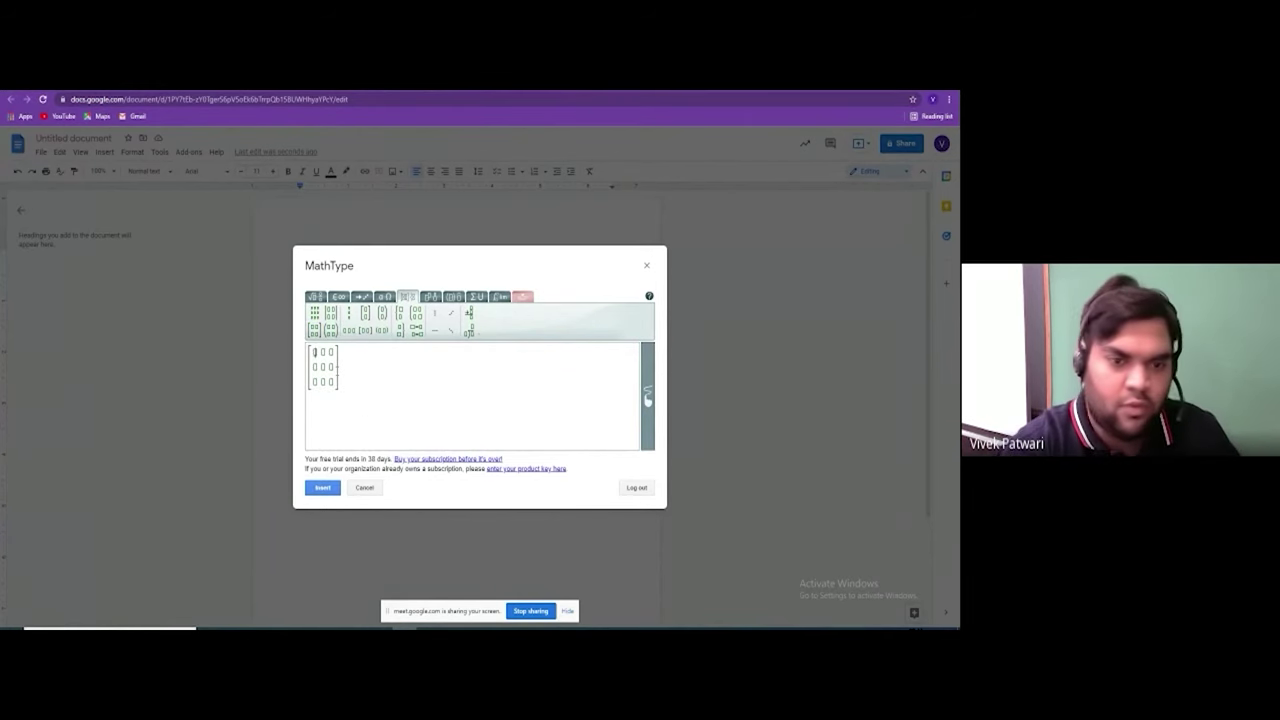
- Fill the matrix with 1s on the diagonal and 0s elsewhere
text(1)
key(Down)
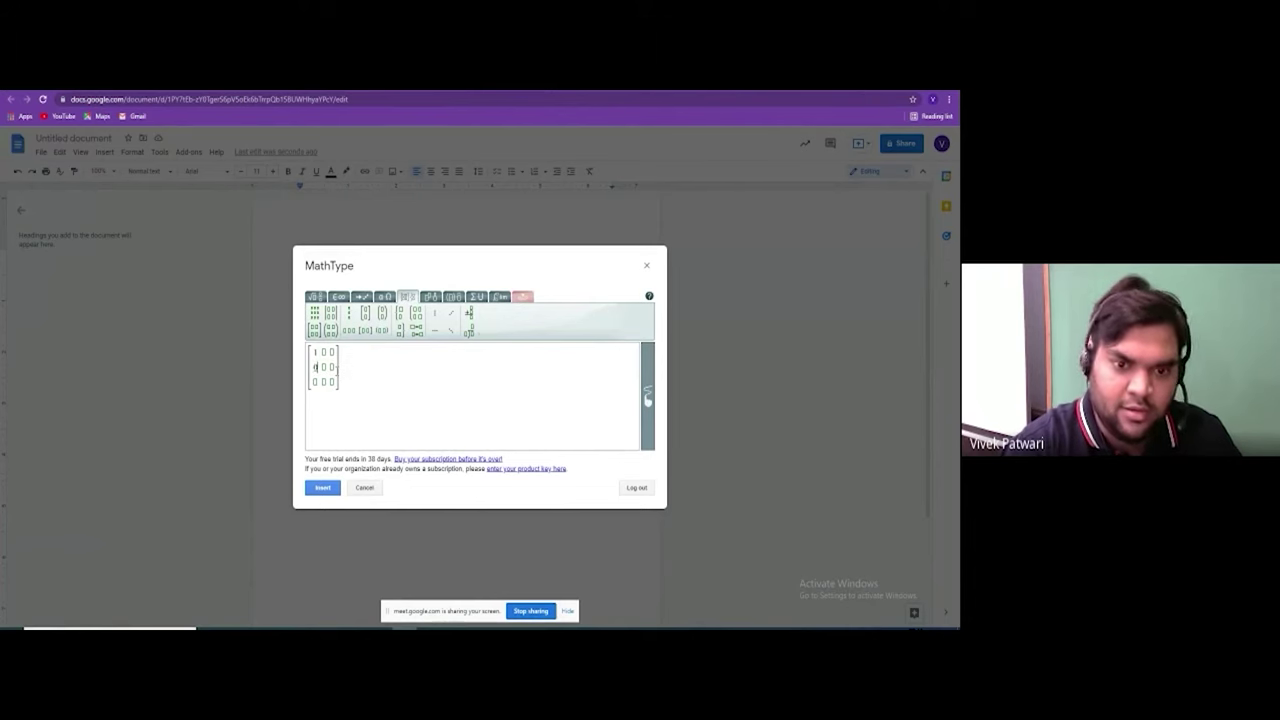
text(0 )
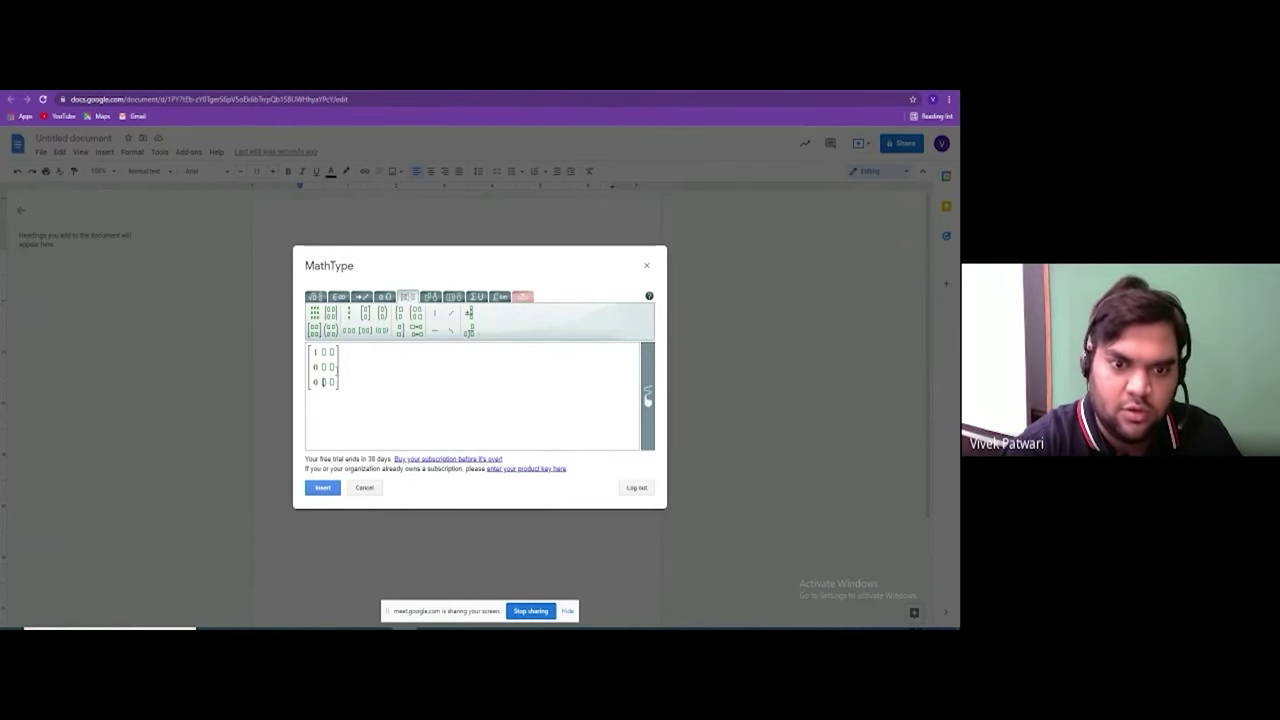
text(0)
key(Up)
text(0 )
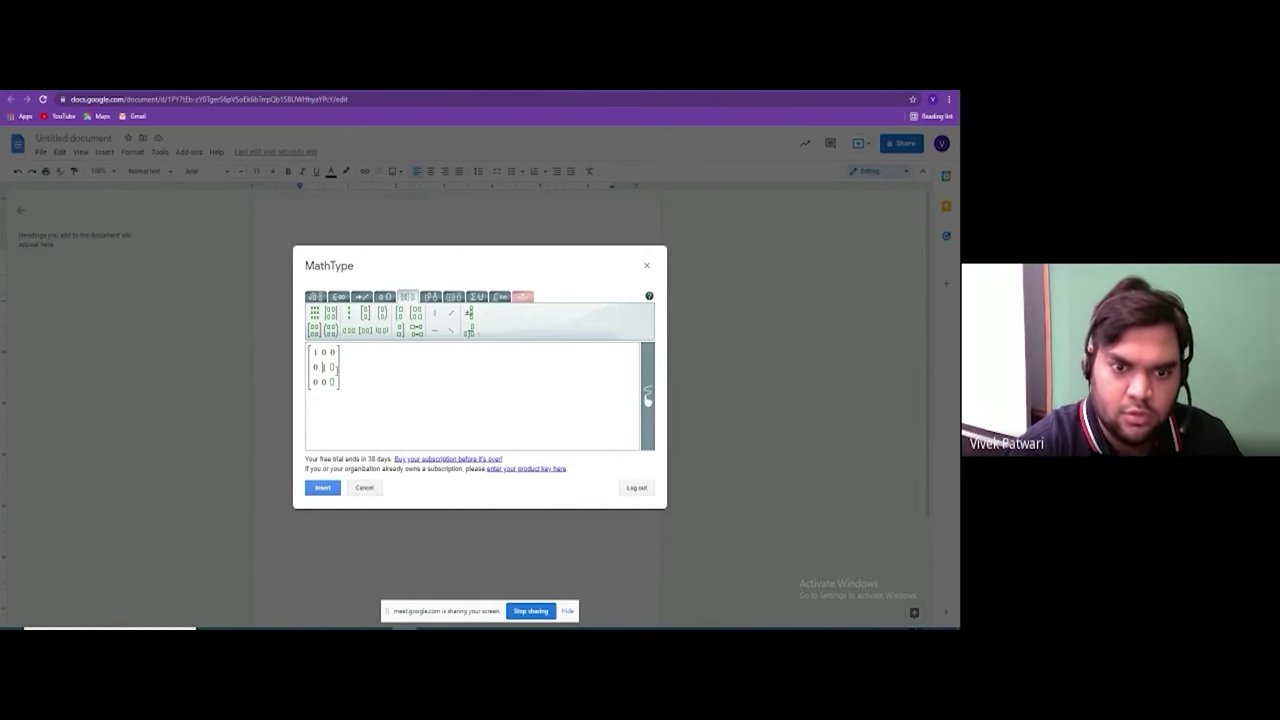
text(0)
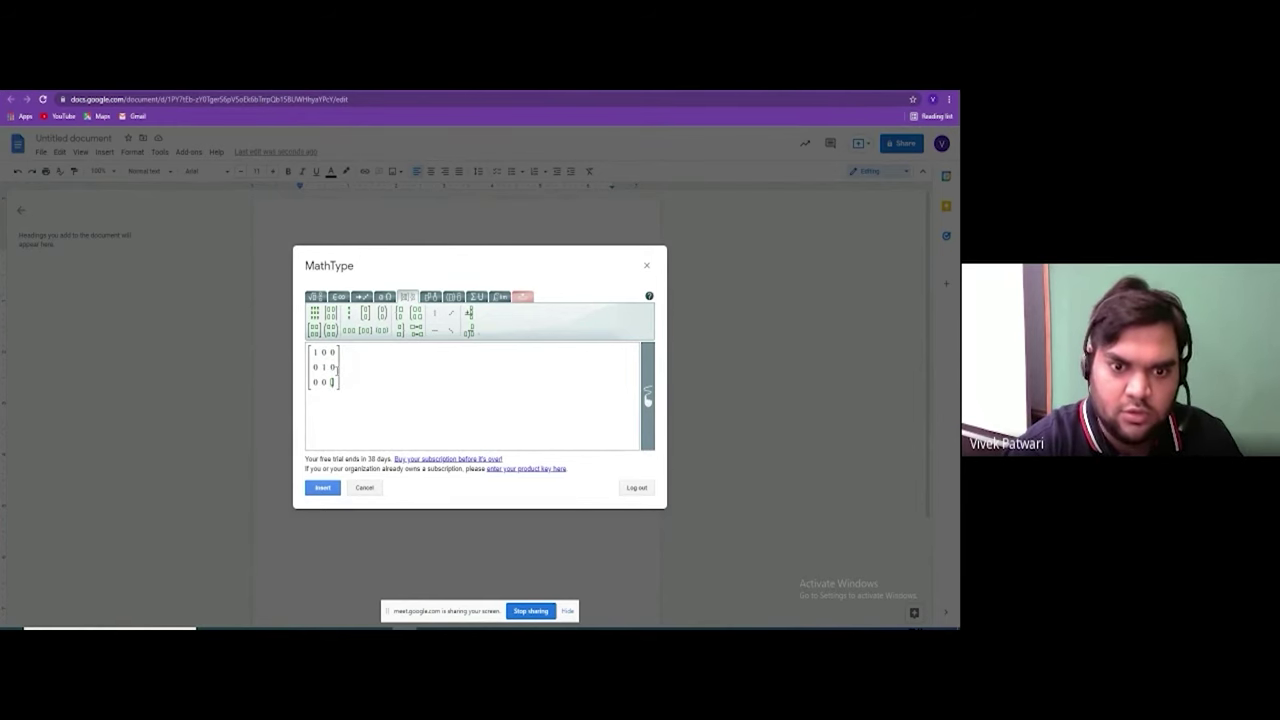
- Insert the 3×3 identity matrix into the document
click(322, 487)
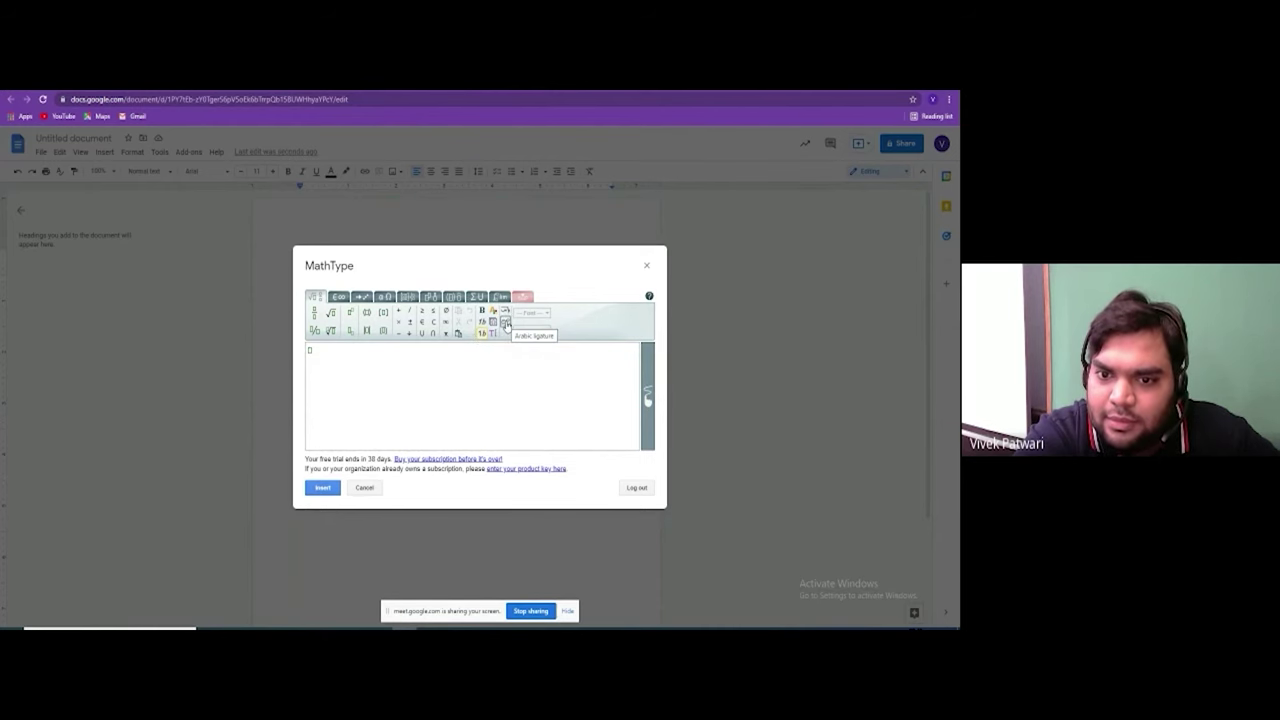
- Build the limit as x → ∞ of x² over 1 − x and insert it
click(500, 297)
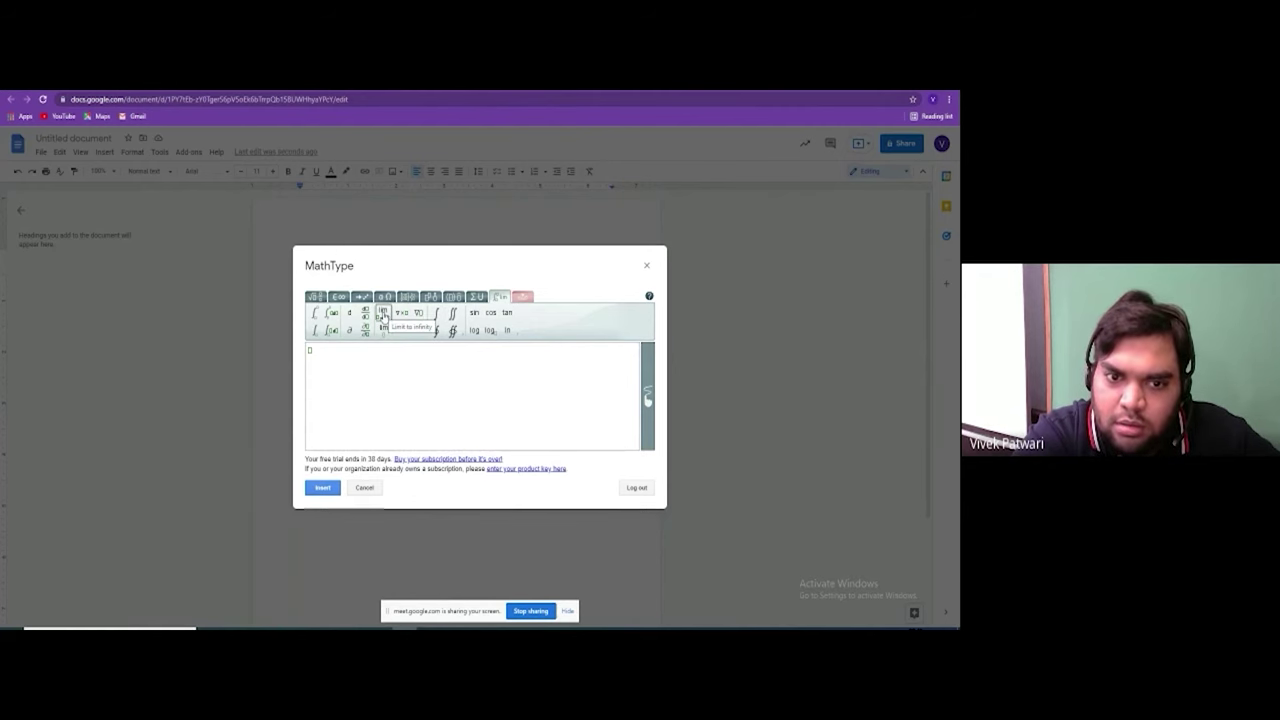
click(383, 315)
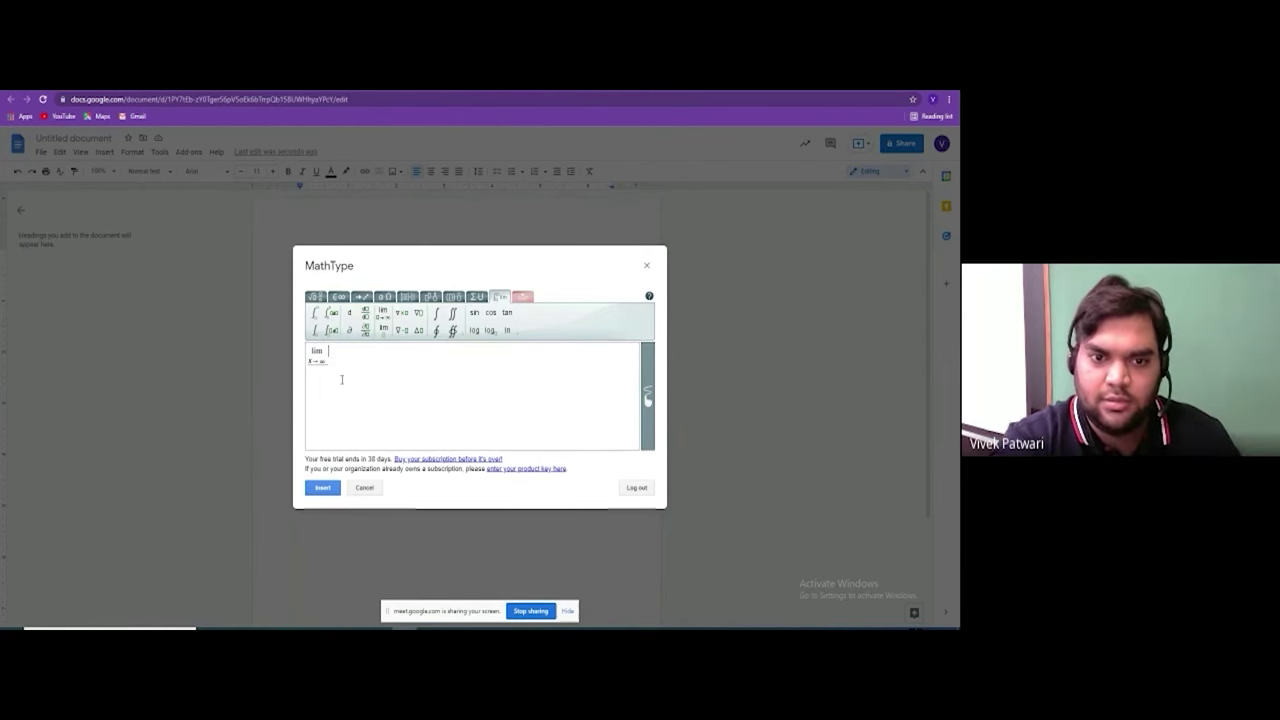
click(318, 297)
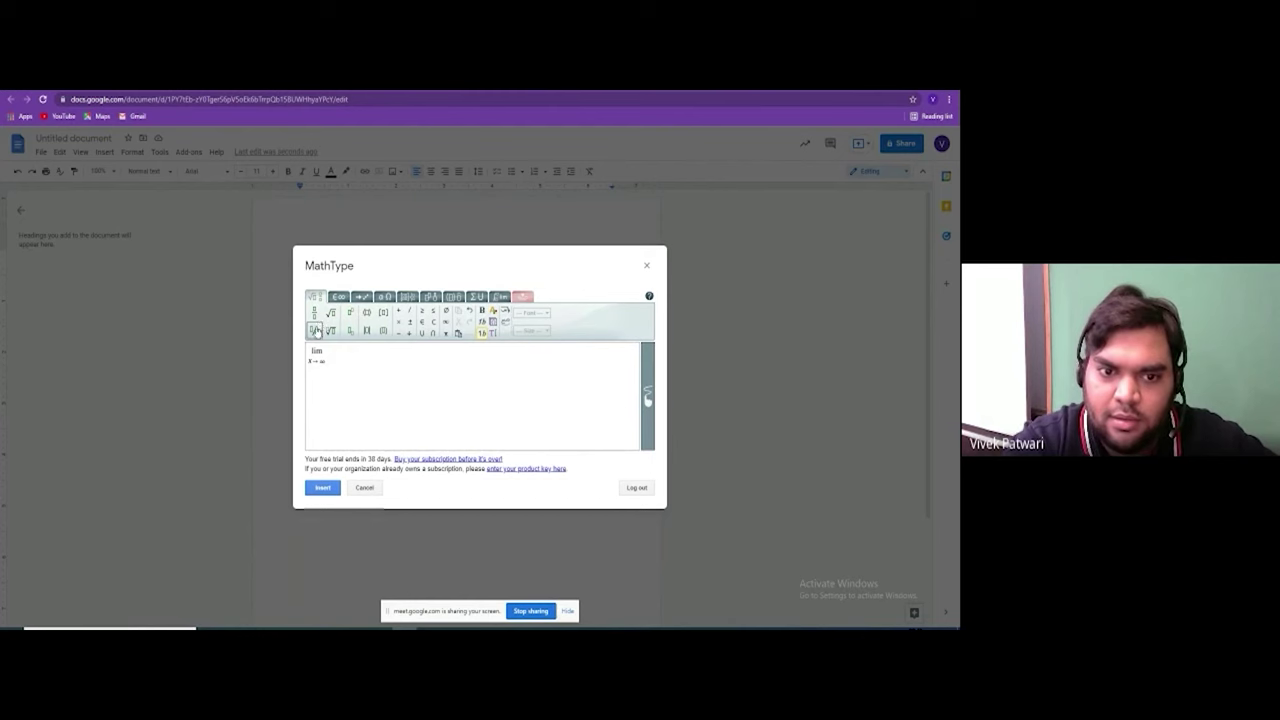
click(316, 331)
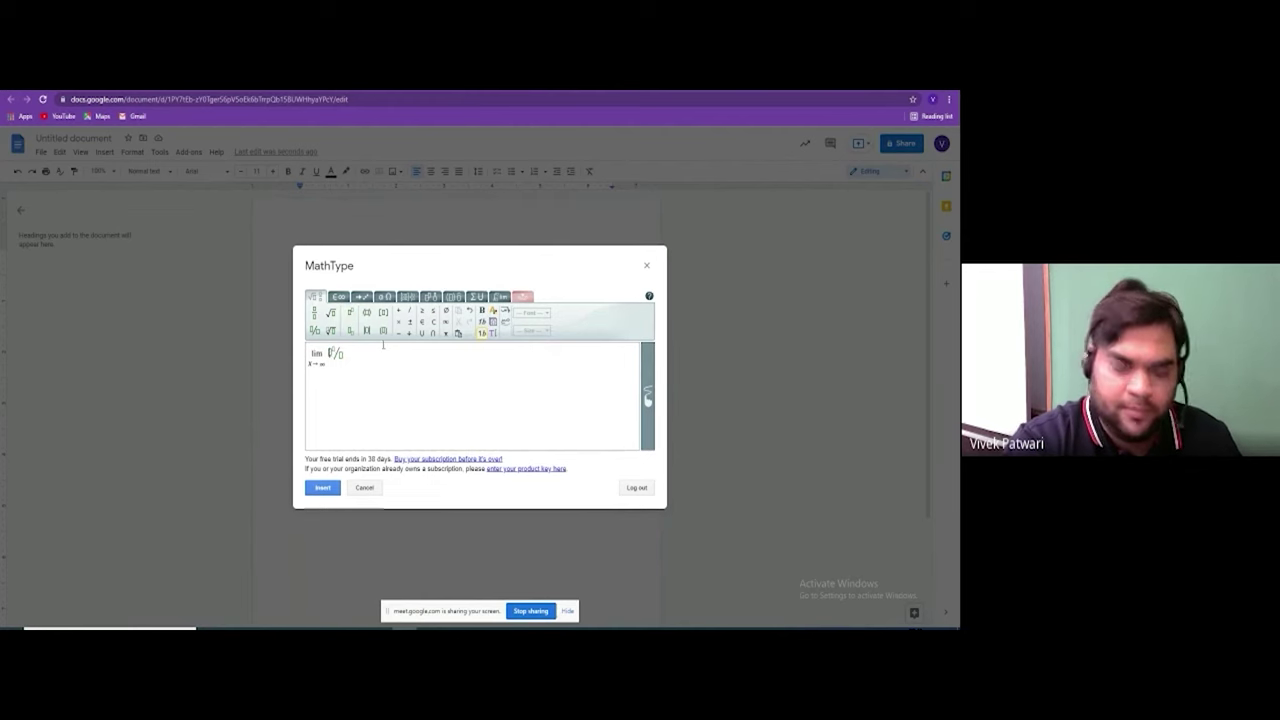
text(x²/1)
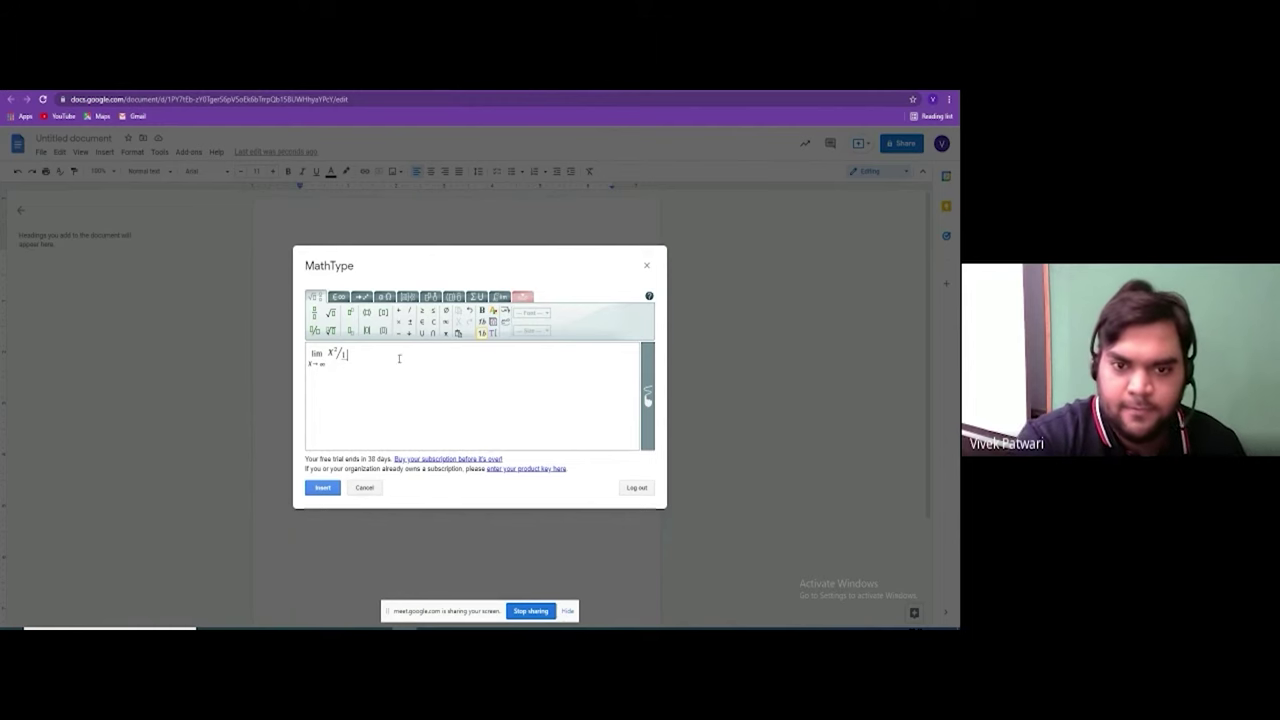
text( − x)
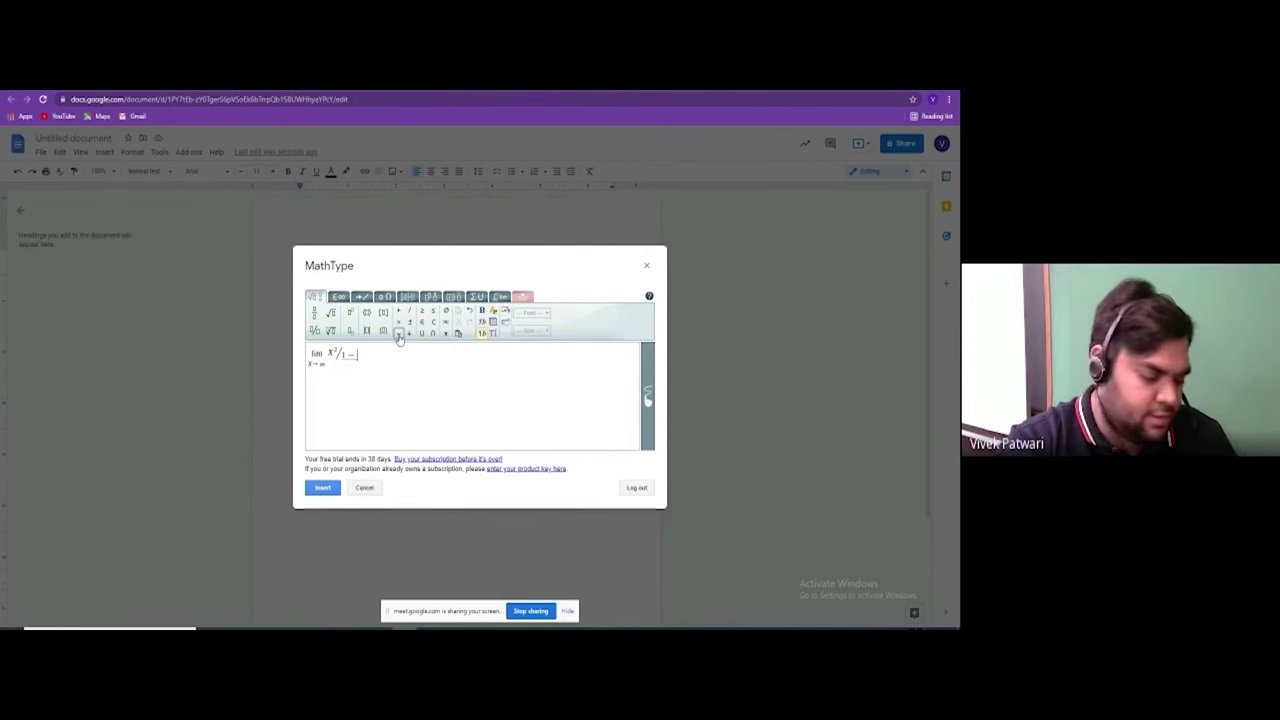
click(322, 487)
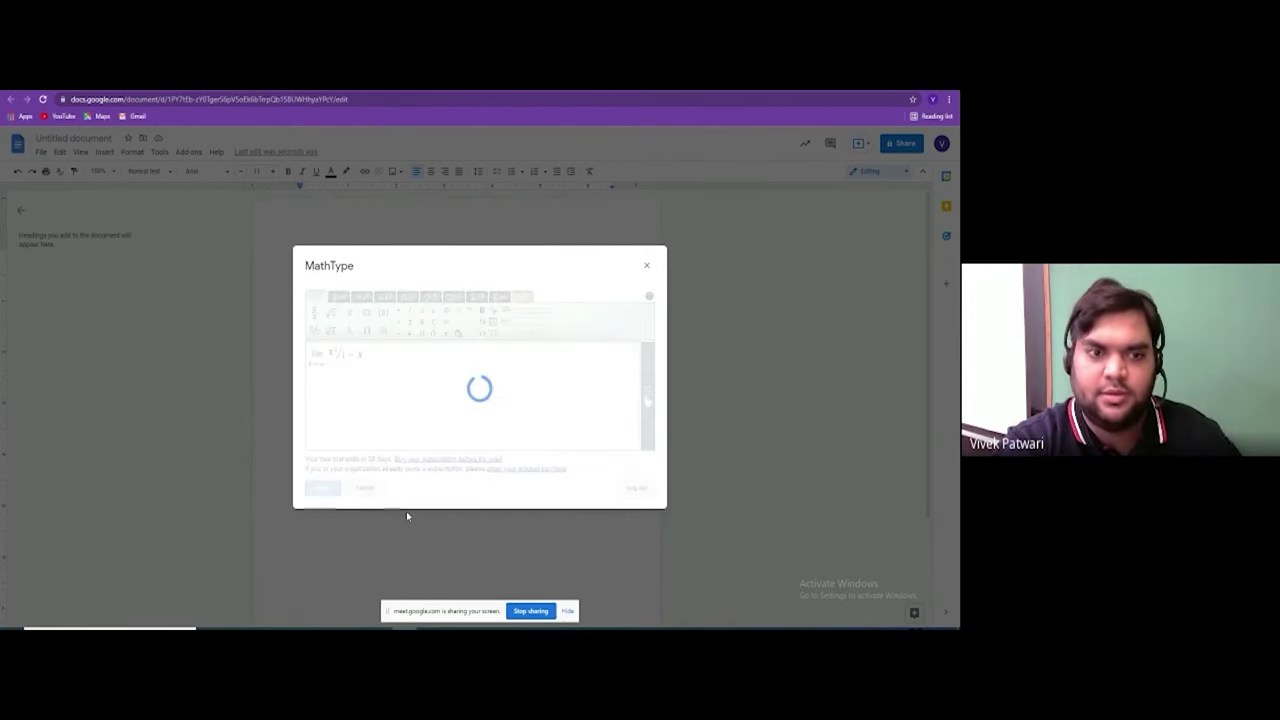